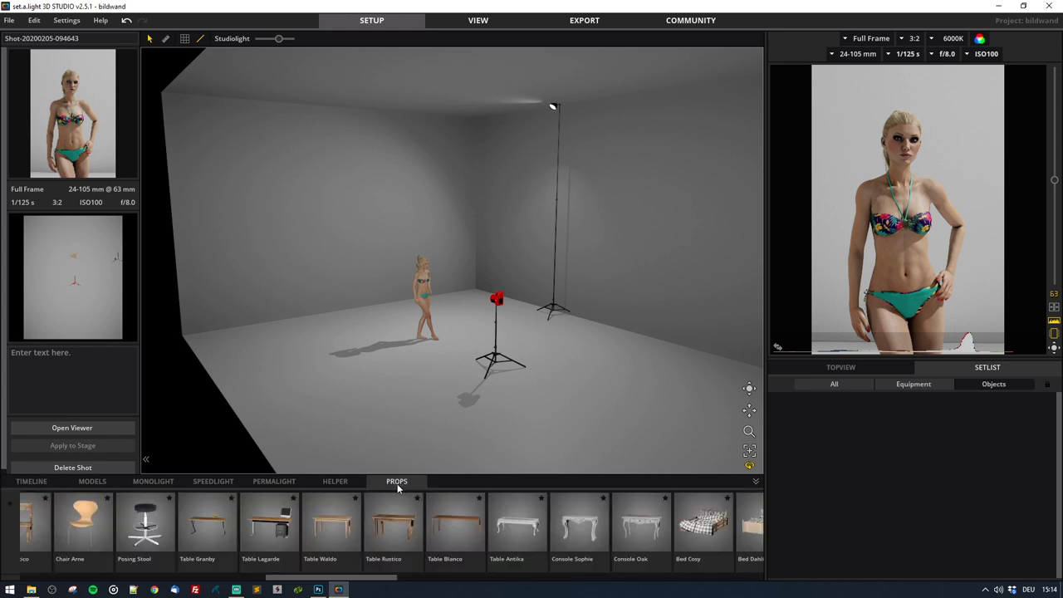
# Place a Picturewall prop on the studio floor behind the model, near the back wall
pyautogui.moveTo(362, 578); pyautogui.dragTo(75, 586)
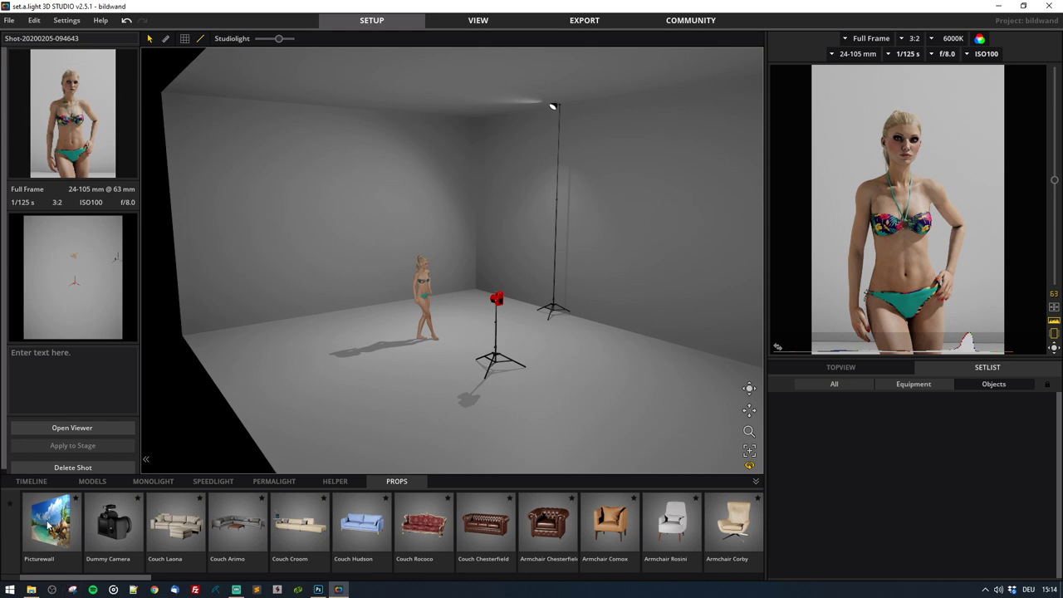
pyautogui.moveTo(50, 524); pyautogui.dragTo(351, 312)
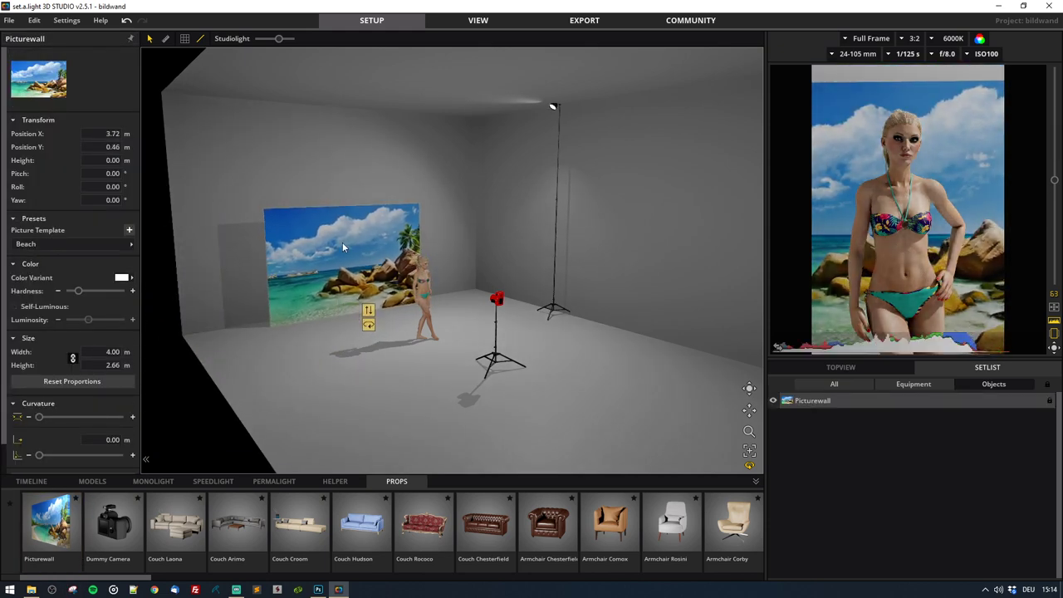
pyautogui.scroll(1, 342, 308)
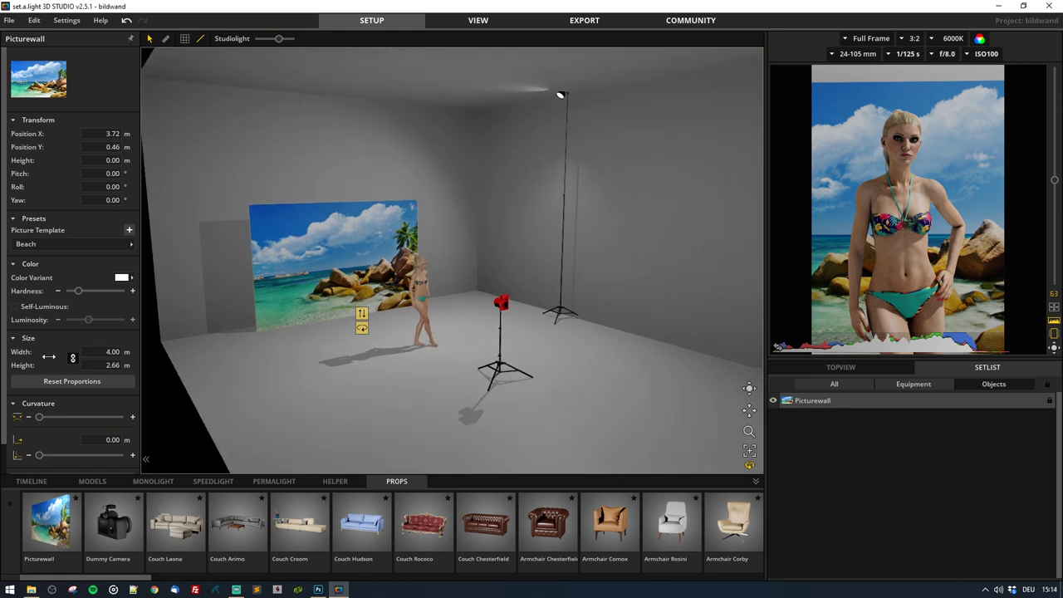
# Enlarge the picturewall proportionally to about 4.48 × 2.98 m and move it to about X 3.10 m, Y 0.38 m
pyautogui.moveTo(31, 353); pyautogui.dragTo(71, 354)
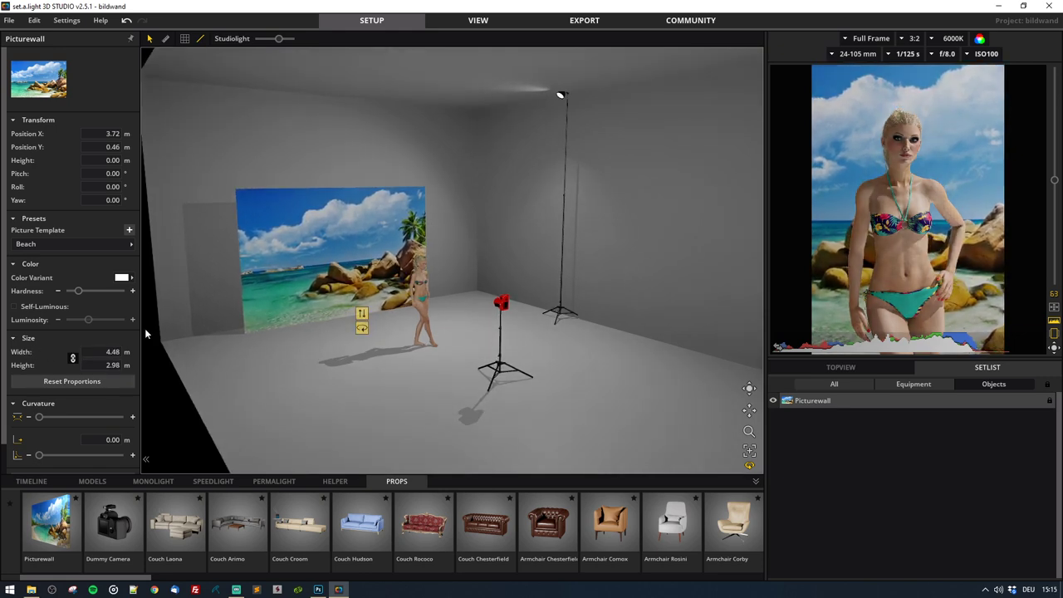
pyautogui.moveTo(292, 293); pyautogui.dragTo(236, 291)
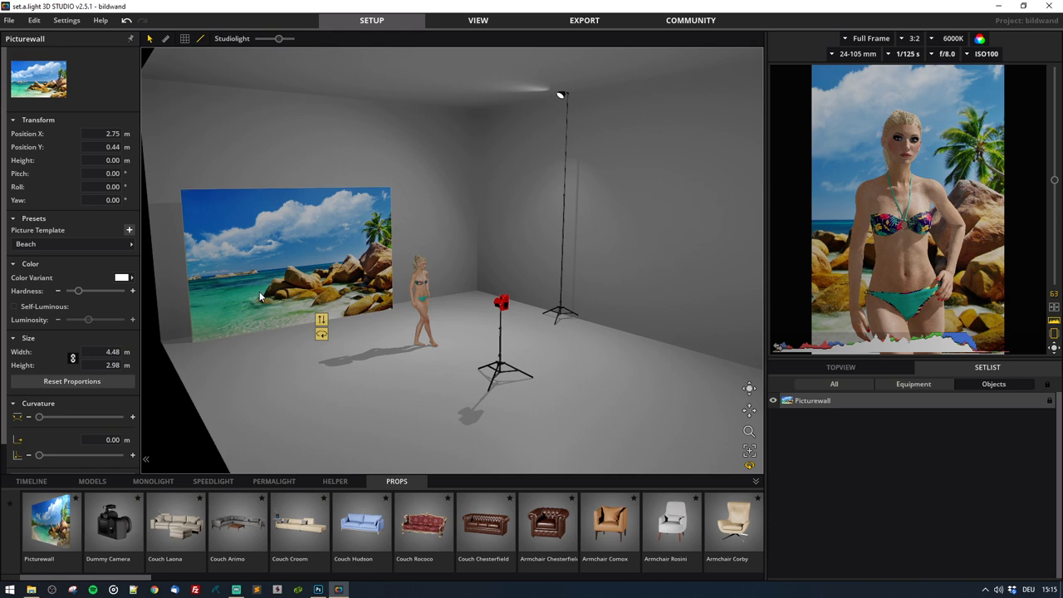
pyautogui.moveTo(285, 237); pyautogui.dragTo(297, 246)
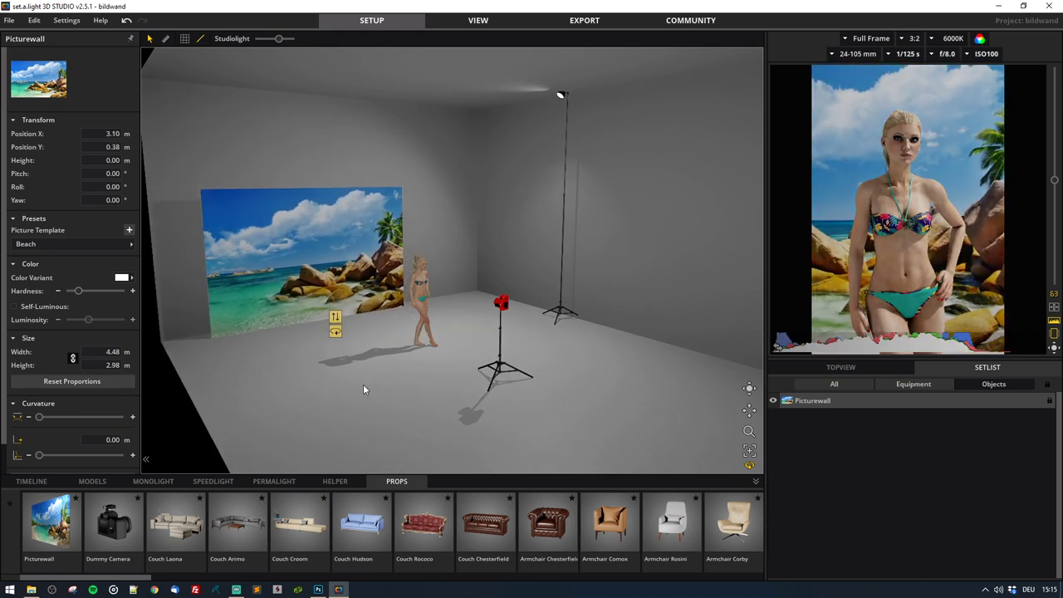
# Examine the file requirements for adding a custom picture template and look through the available picturewall templates
pyautogui.moveTo(363, 385); pyautogui.dragTo(291, 387)
pyautogui.moveTo(290, 385); pyautogui.dragTo(358, 392, button='right')
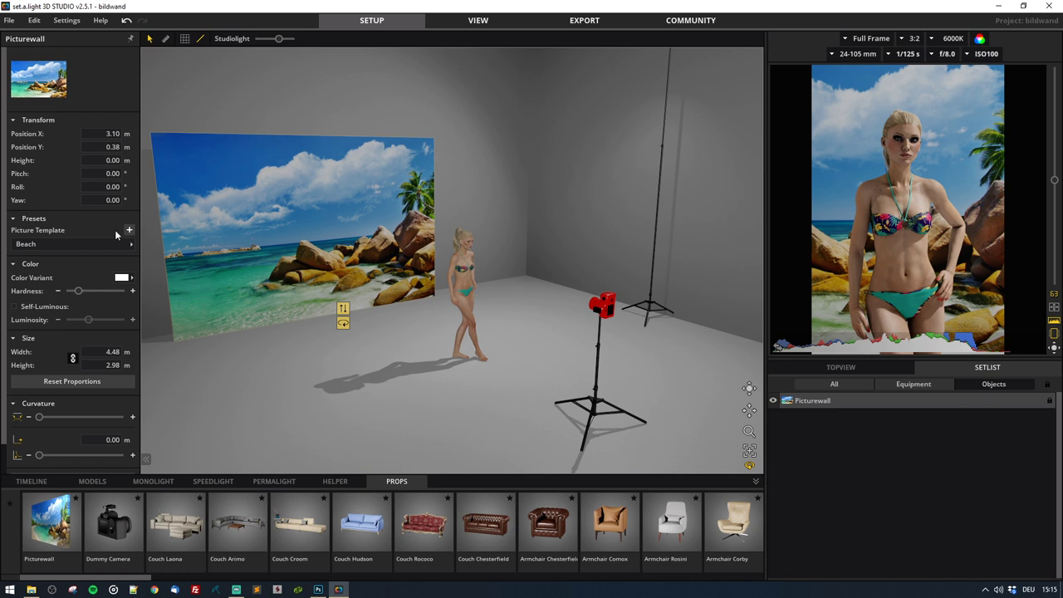
pyautogui.click(128, 230)
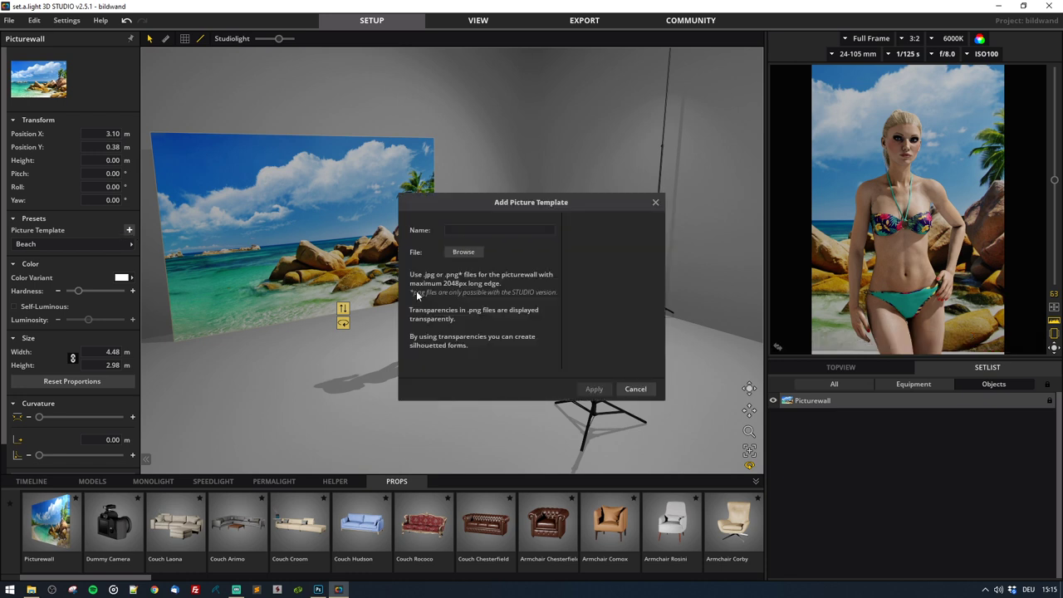
pyautogui.click(459, 251)
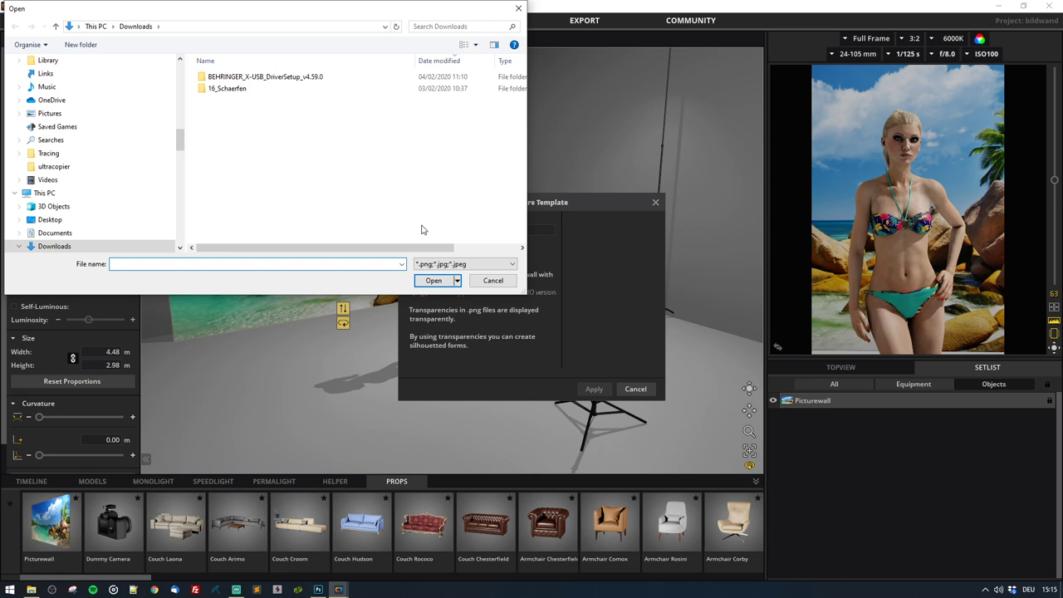
pyautogui.click(492, 279)
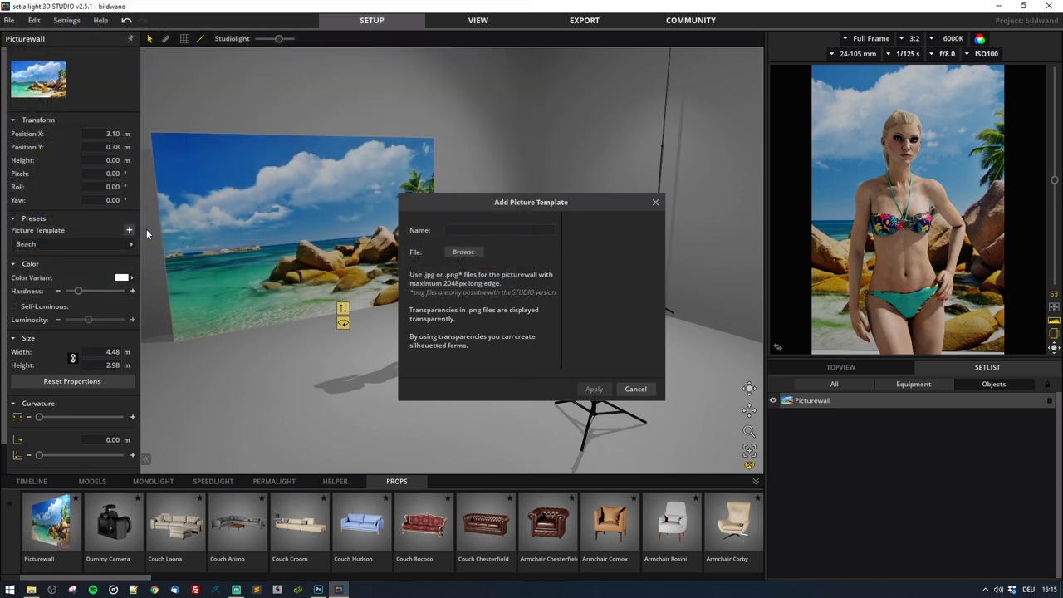
pyautogui.click(634, 390)
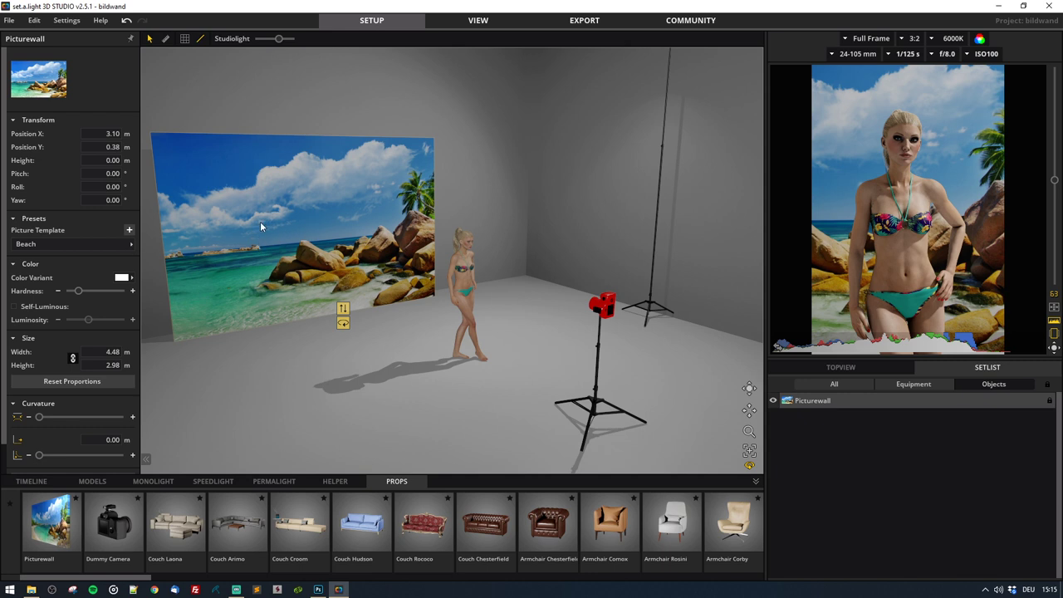
pyautogui.click(64, 244)
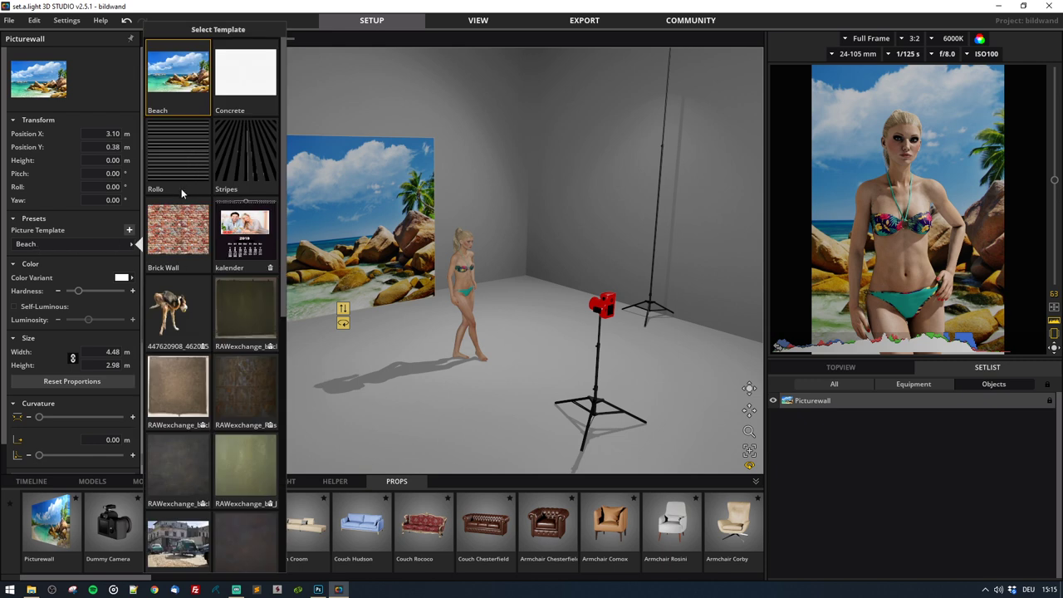
pyautogui.scroll(-5, 187, 191)
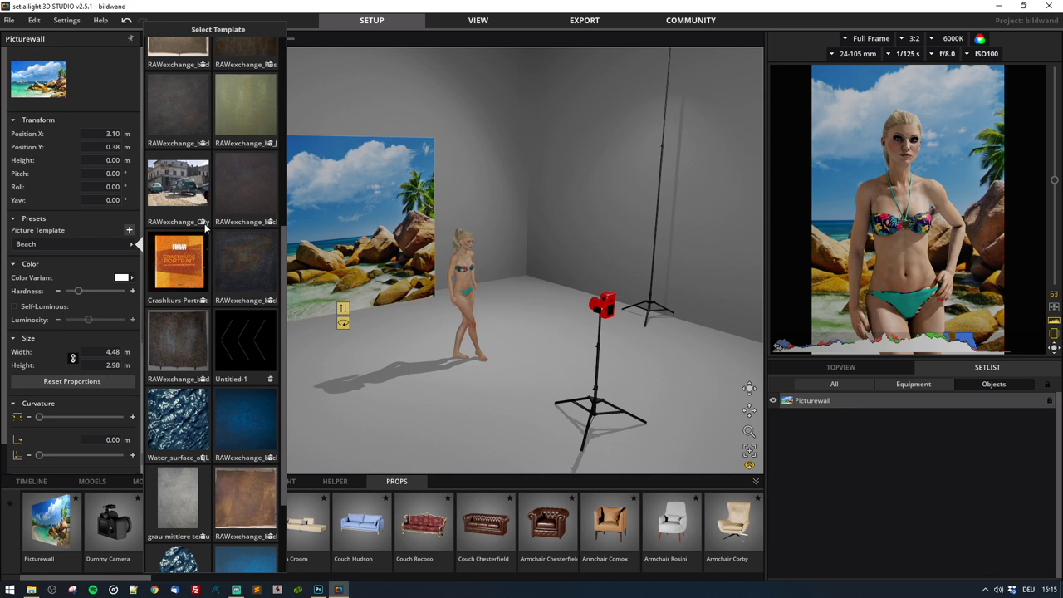
pyautogui.scroll(-2, 216, 229)
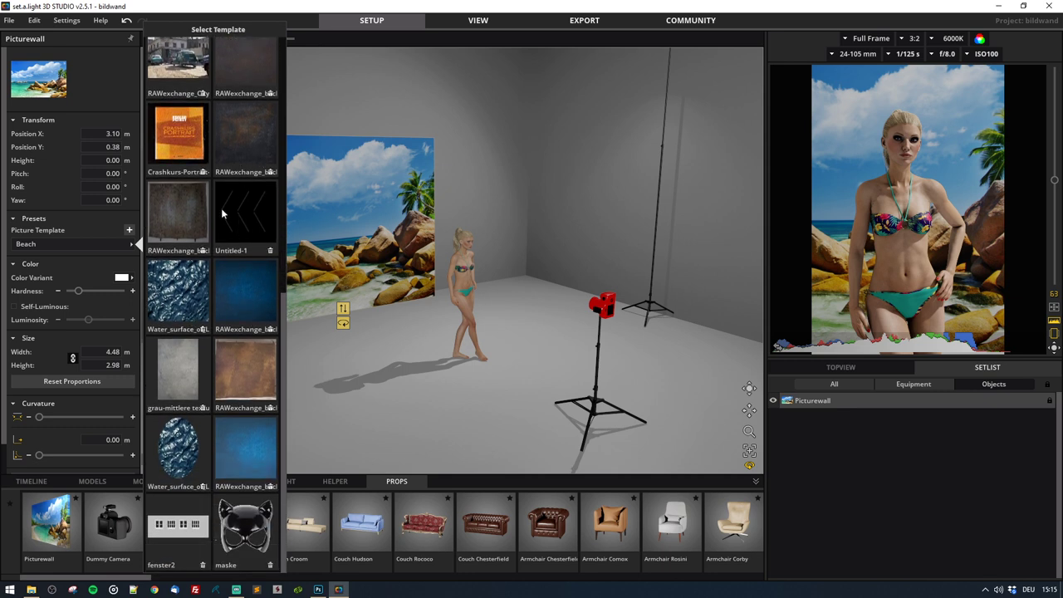
pyautogui.click(111, 104)
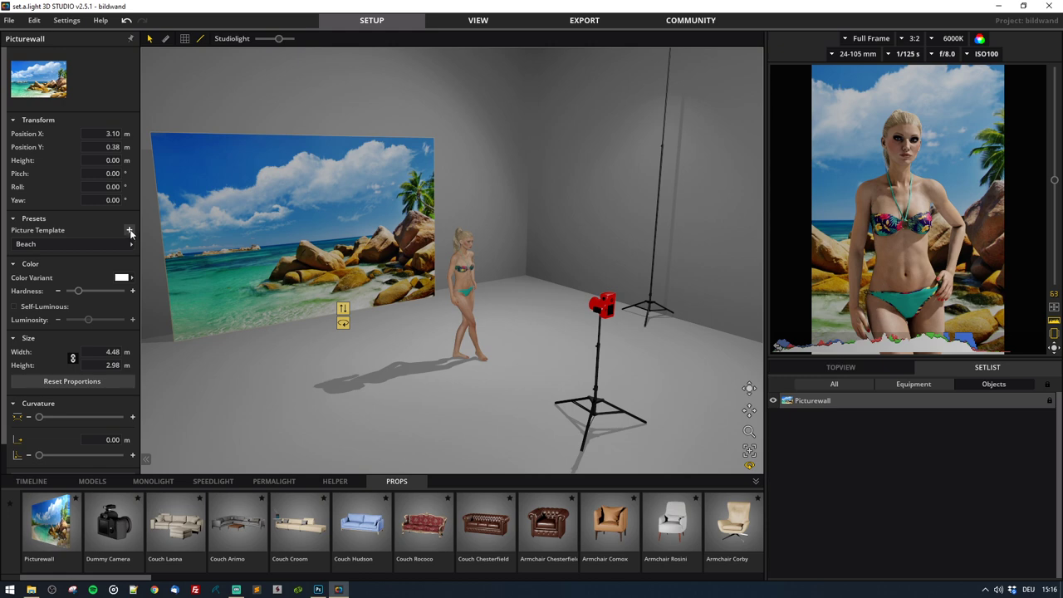
# Shift the picturewall slightly to about X 3.06 m, Y 0.48 m and tint it with the blue-violet colour 867FCD
pyautogui.moveTo(247, 253); pyautogui.dragTo(212, 286)
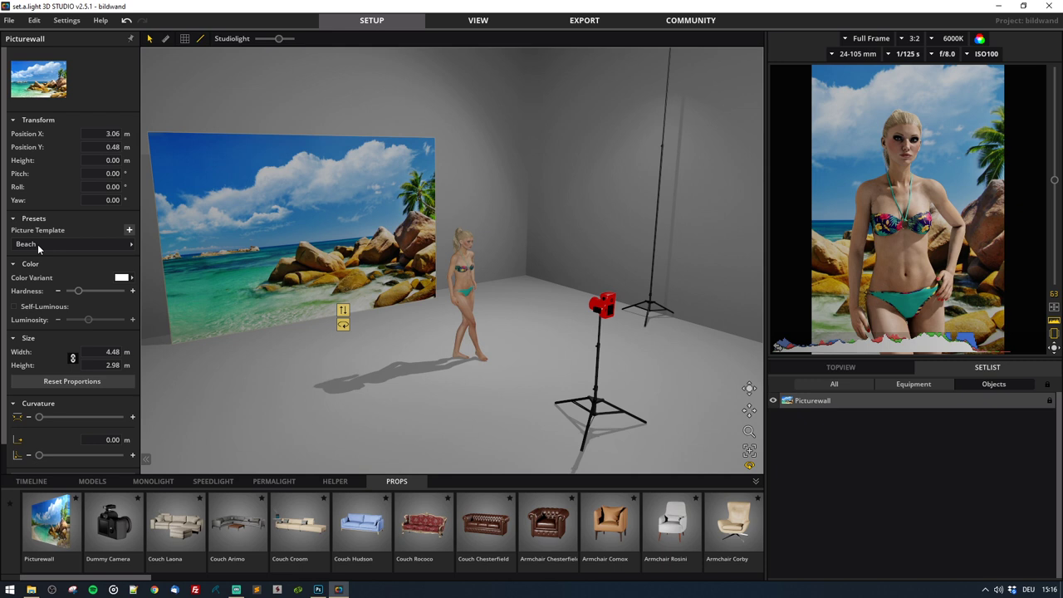
pyautogui.click(13, 220)
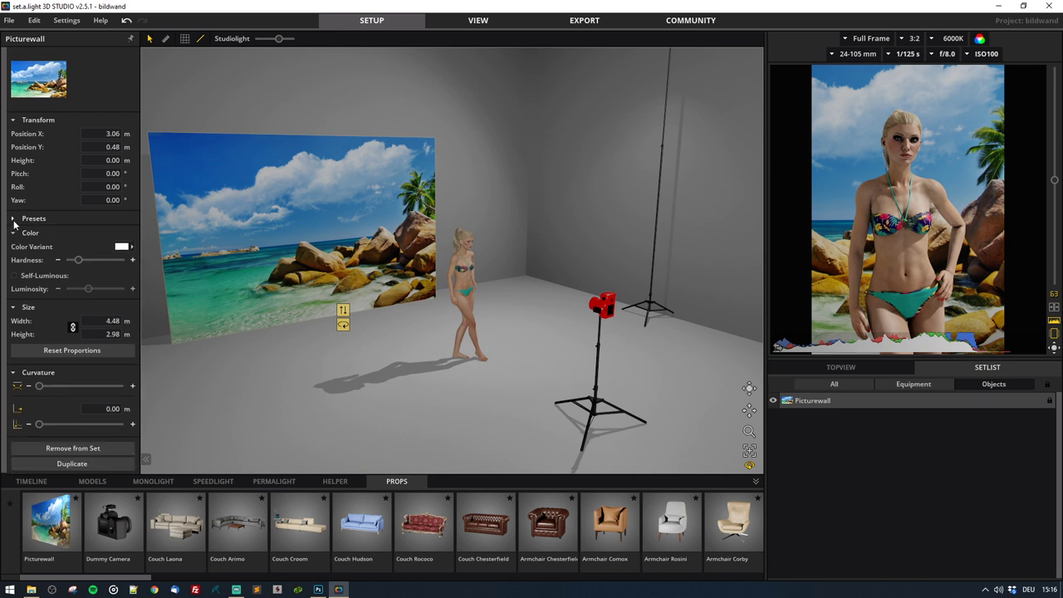
pyautogui.click(123, 247)
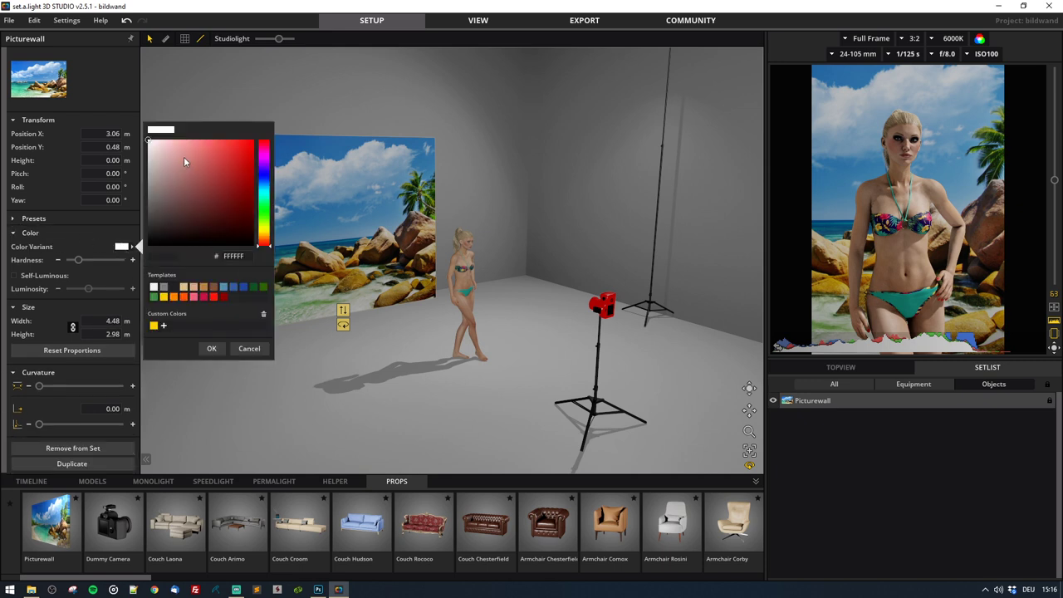
pyautogui.click(264, 174)
pyautogui.moveTo(219, 165)
pyautogui.mouseDown()
pyautogui.moveTo(233, 146)
pyautogui.moveTo(187, 162)
pyautogui.mouseUp()
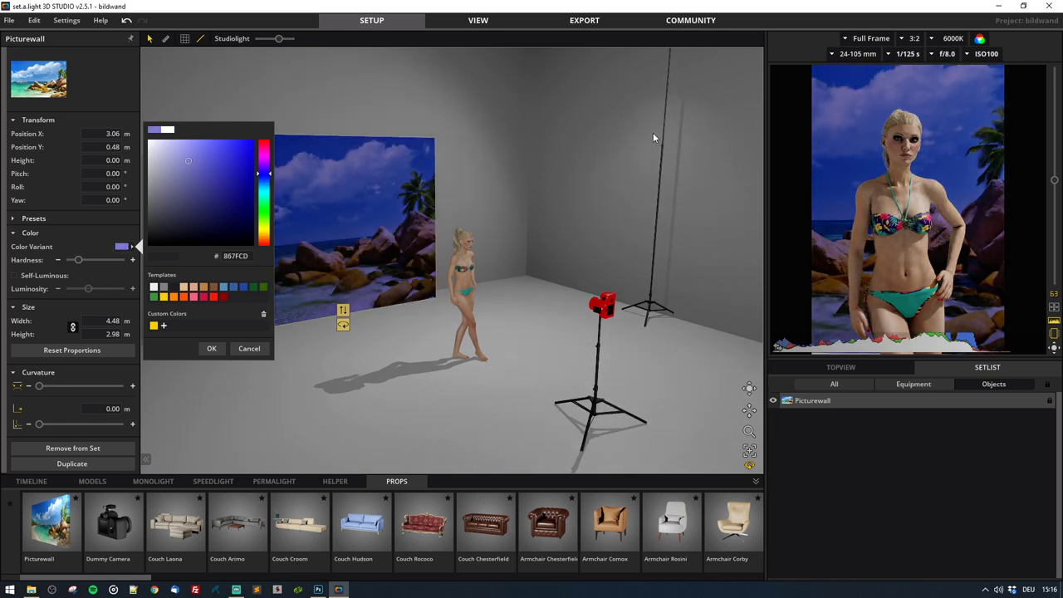
# Try the light blue filter colour 8E94F2 on the tall Reflector S light
pyautogui.click(712, 296)
pyautogui.click(673, 86)
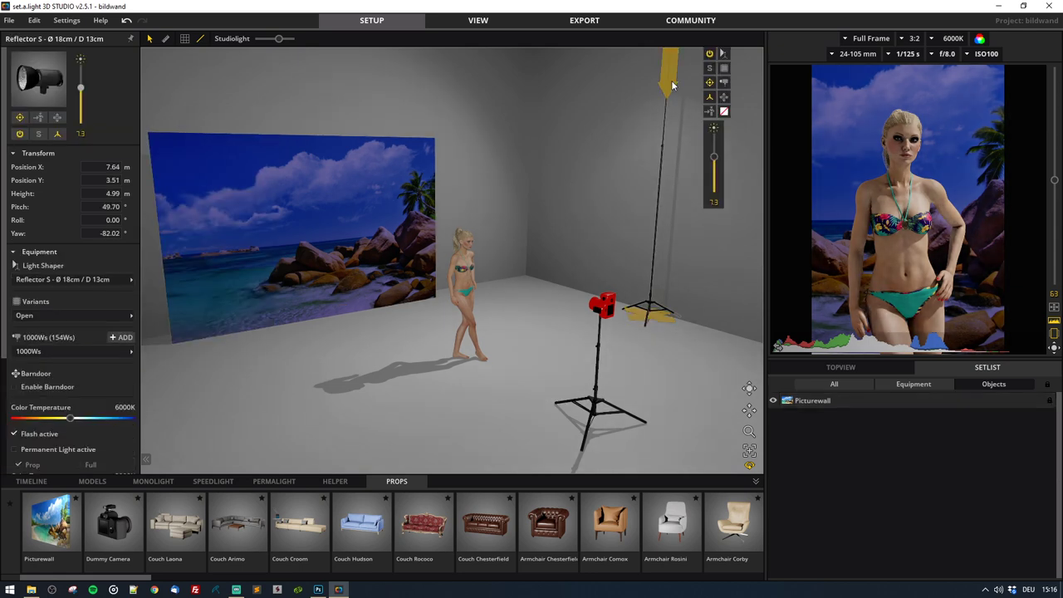
pyautogui.click(724, 111)
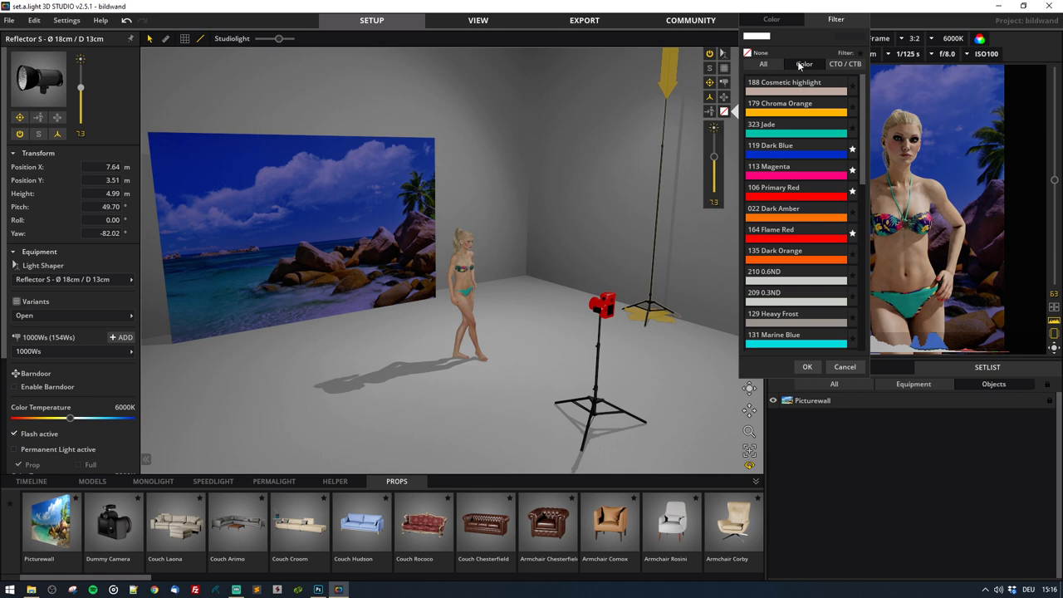
pyautogui.click(763, 64)
pyautogui.click(772, 20)
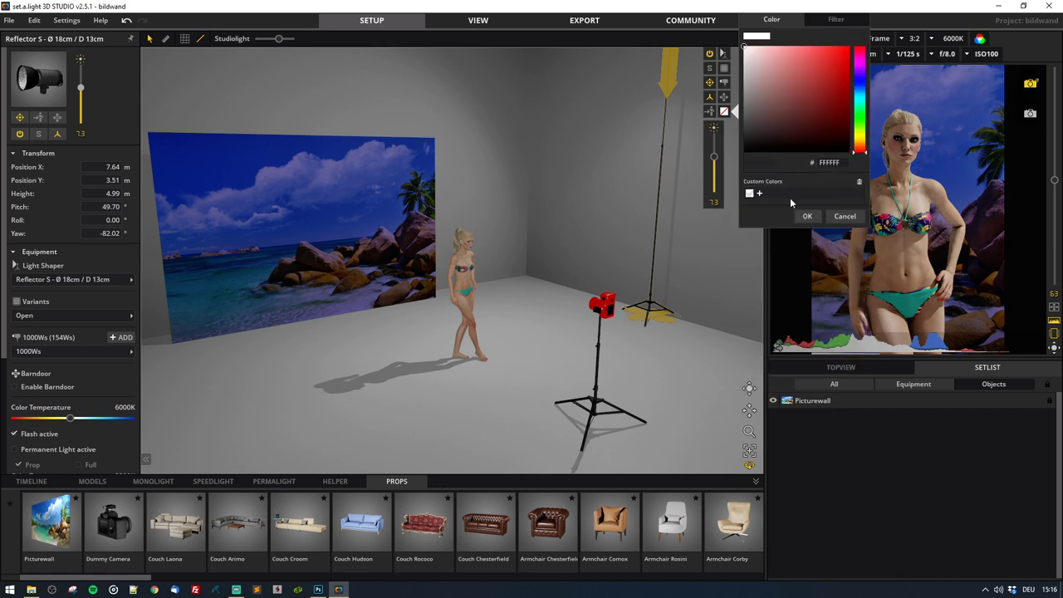
pyautogui.click(859, 82)
pyautogui.moveTo(799, 82); pyautogui.dragTo(787, 52)
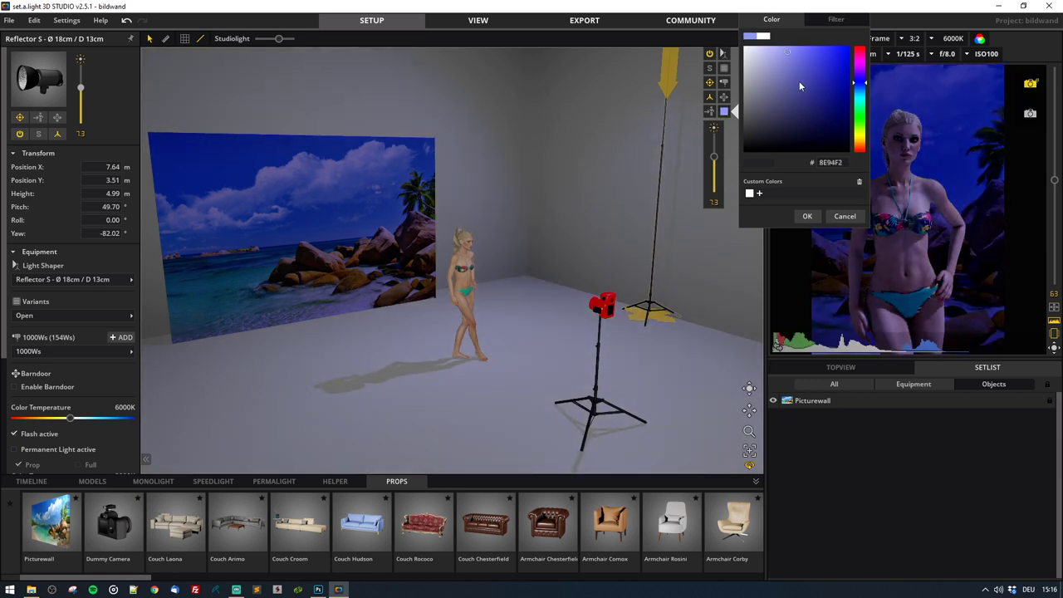
pyautogui.click(845, 218)
# Move the picturewall to about X 3.34 m, Y 0.35 m and reset its colour variant to white
pyautogui.click(333, 234)
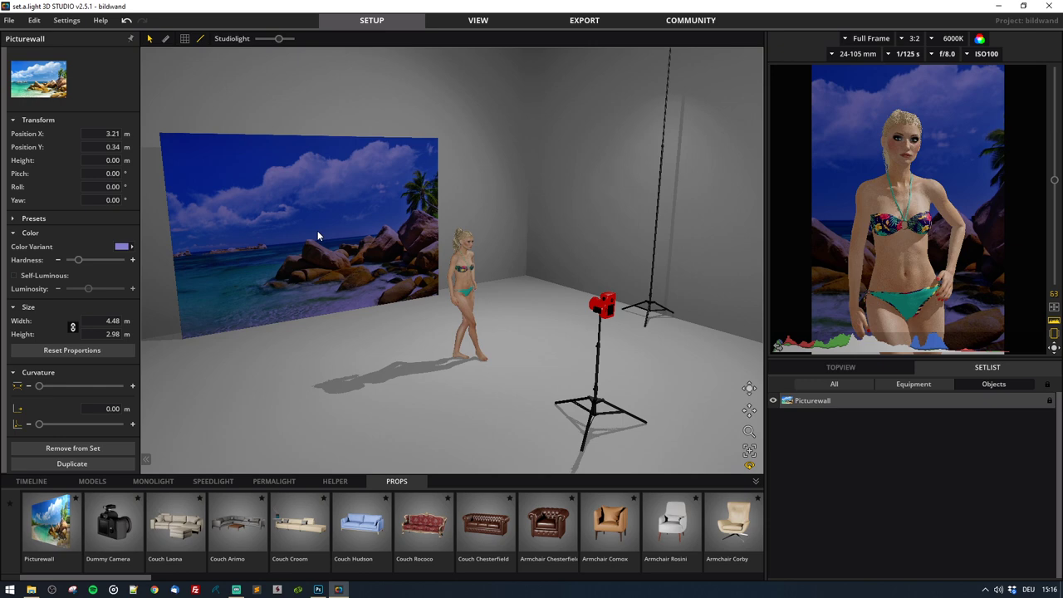
pyautogui.moveTo(317, 230); pyautogui.dragTo(324, 231)
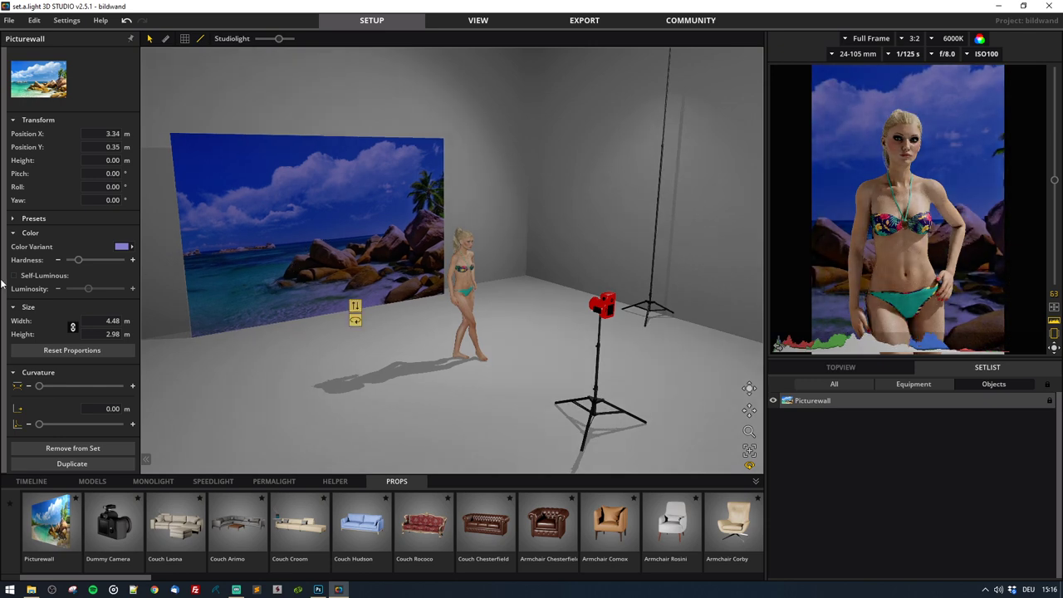
pyautogui.click(122, 248)
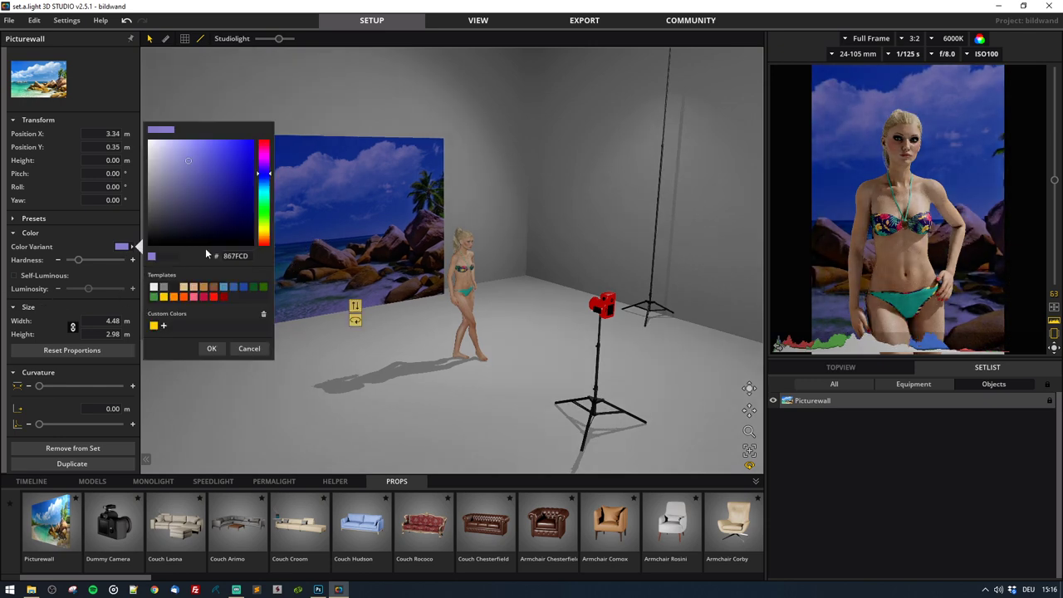
pyautogui.moveTo(204, 188); pyautogui.dragTo(119, 139)
pyautogui.click(212, 350)
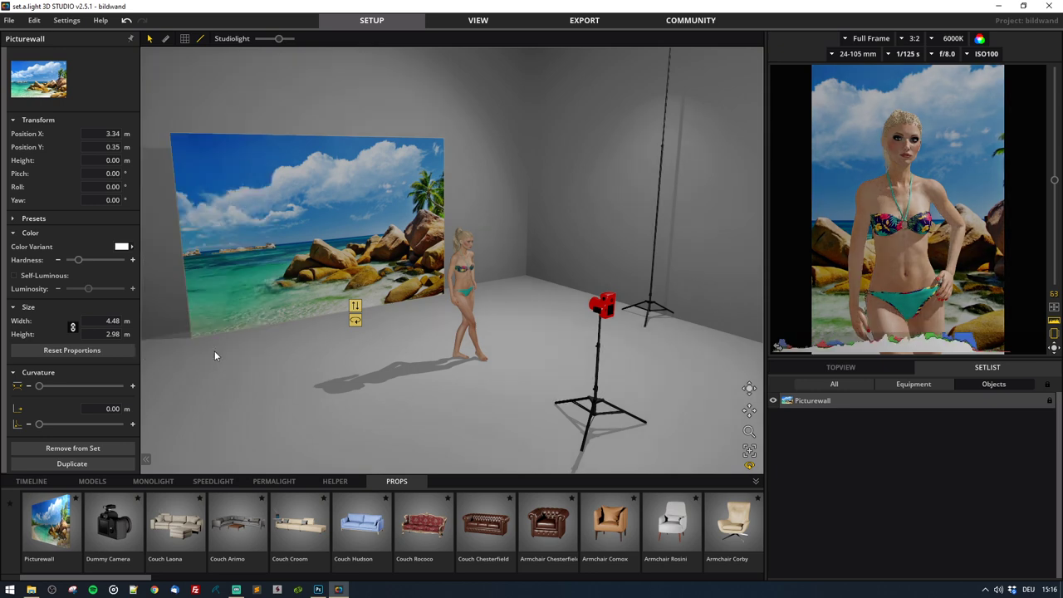
# Add a 34 cm monolight reflector beside the camera and move the picturewall close behind the model, to about Y 2.91 m
pyautogui.click(172, 481)
pyautogui.moveTo(175, 523); pyautogui.dragTo(660, 413)
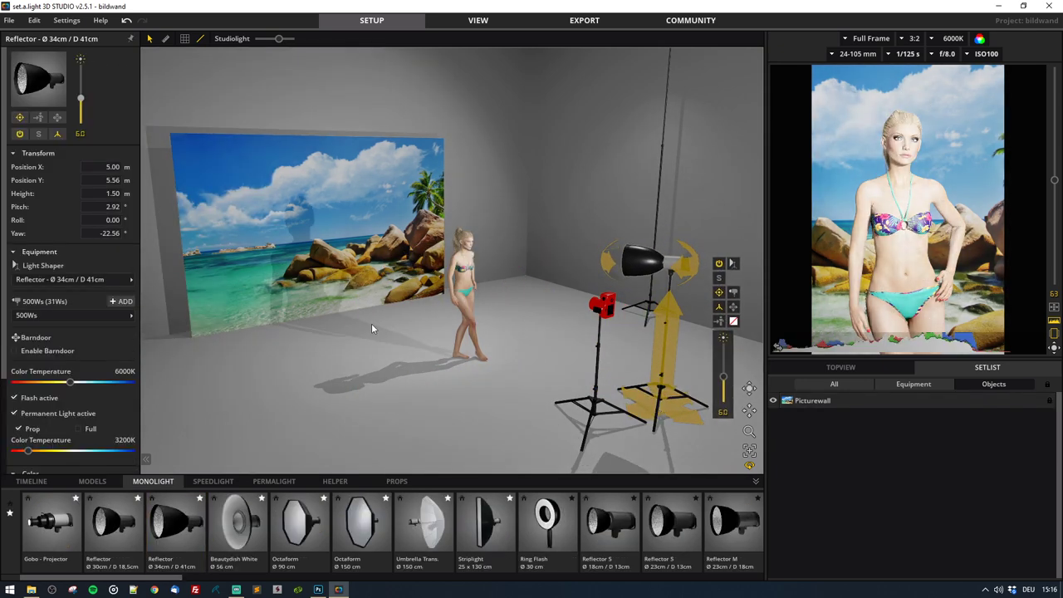
pyautogui.moveTo(371, 323); pyautogui.dragTo(335, 332)
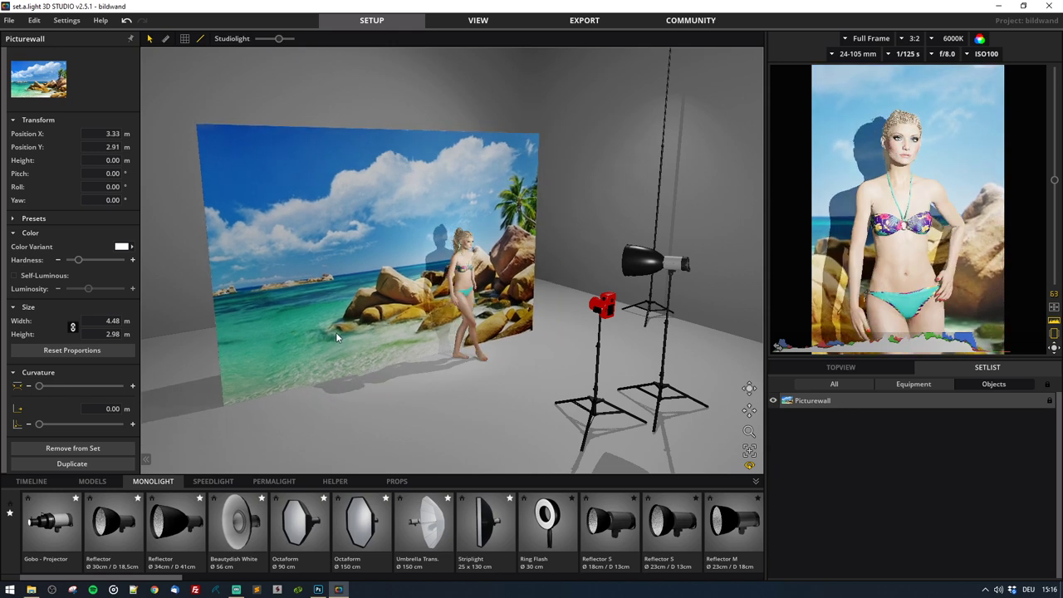
# Reduce the power of the 34 cm reflector to 3.6
pyautogui.click(677, 269)
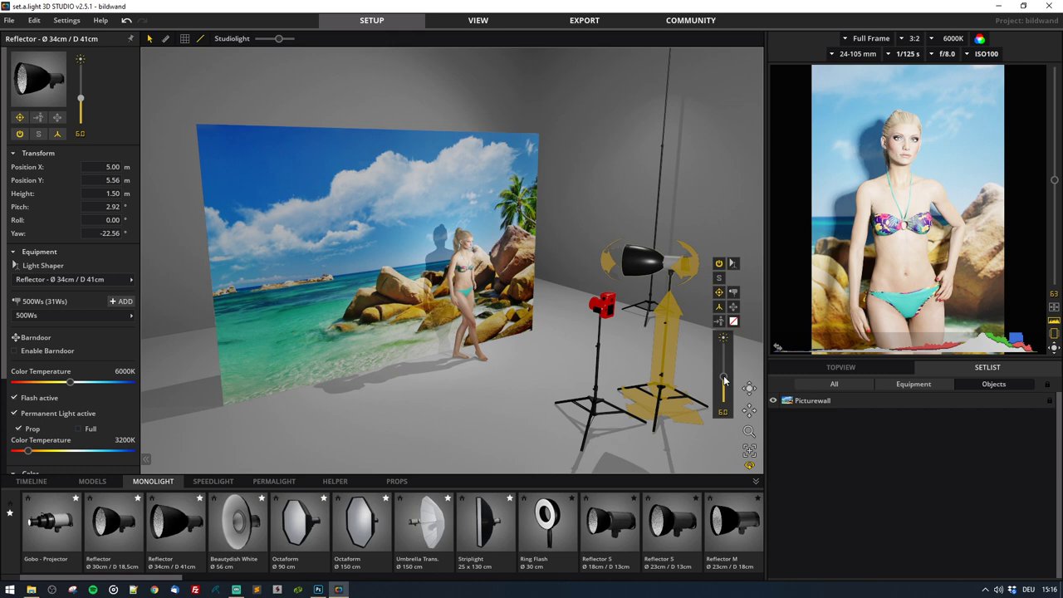
pyautogui.moveTo(724, 379); pyautogui.dragTo(724, 396)
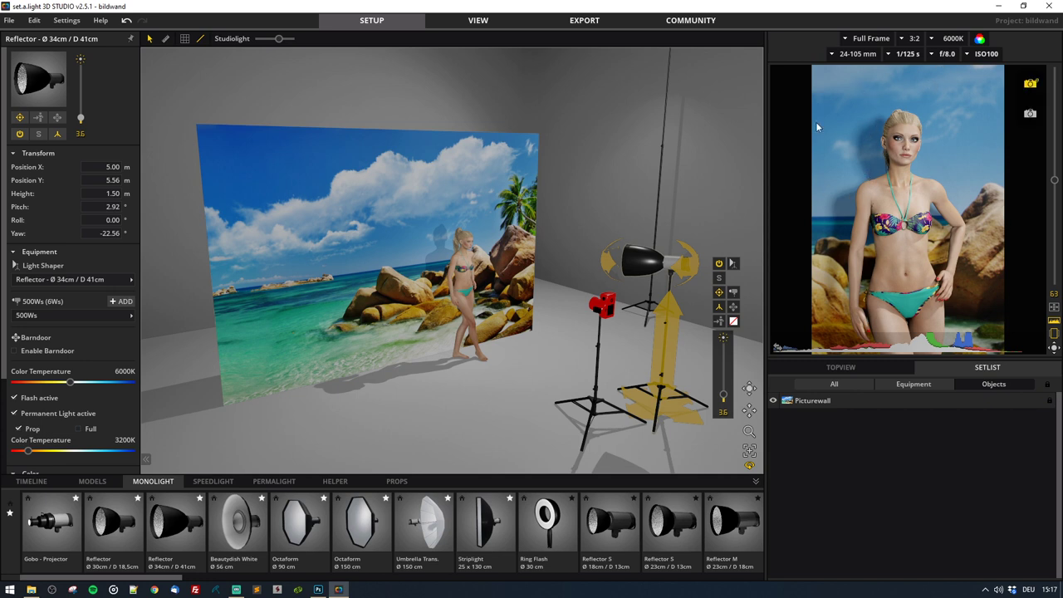
# Make the picturewall self-luminous and raise its luminosity slightly
pyautogui.click(352, 223)
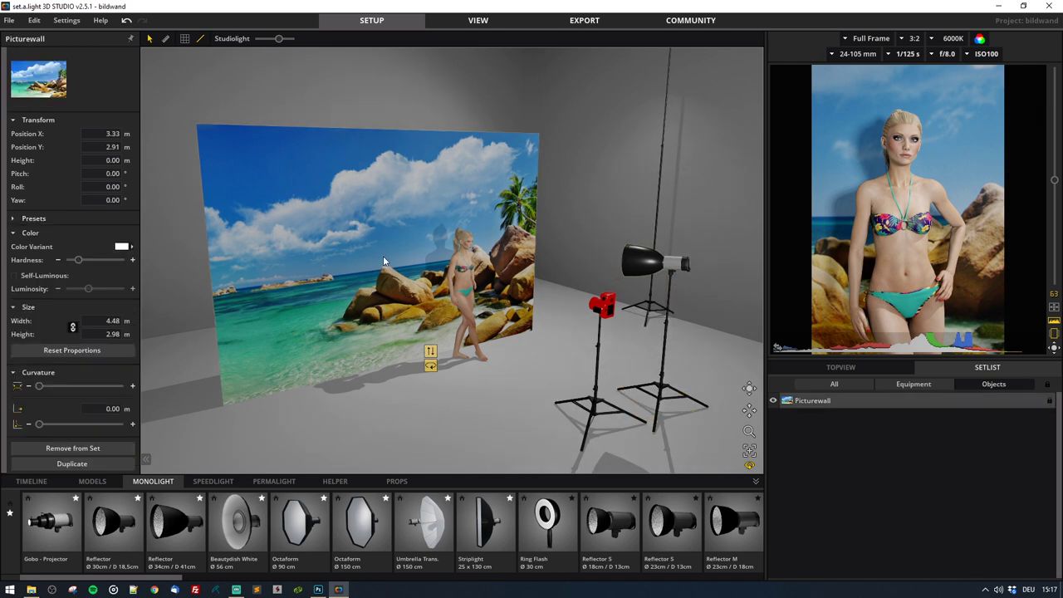
pyautogui.scroll(-1, 56, 290)
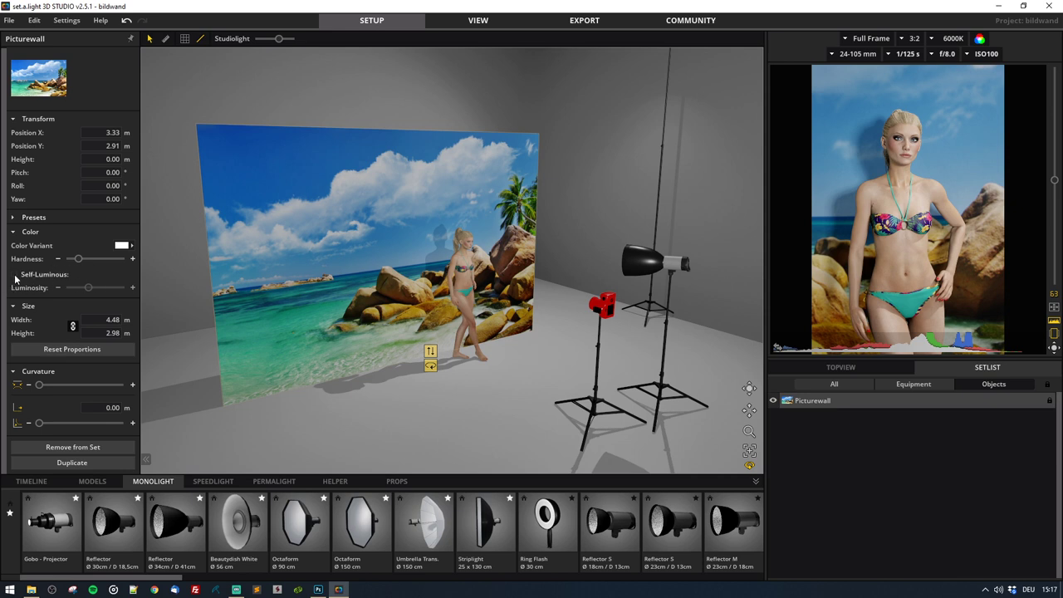
pyautogui.click(15, 277)
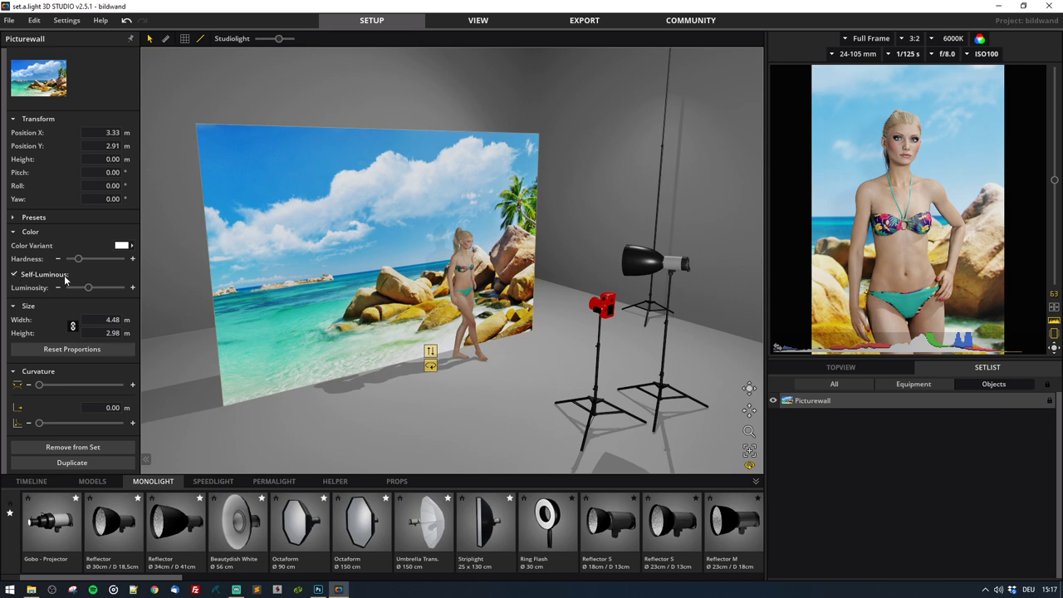
pyautogui.moveTo(88, 288)
pyautogui.mouseDown()
pyautogui.moveTo(71, 286)
pyautogui.moveTo(98, 286)
pyautogui.mouseUp()
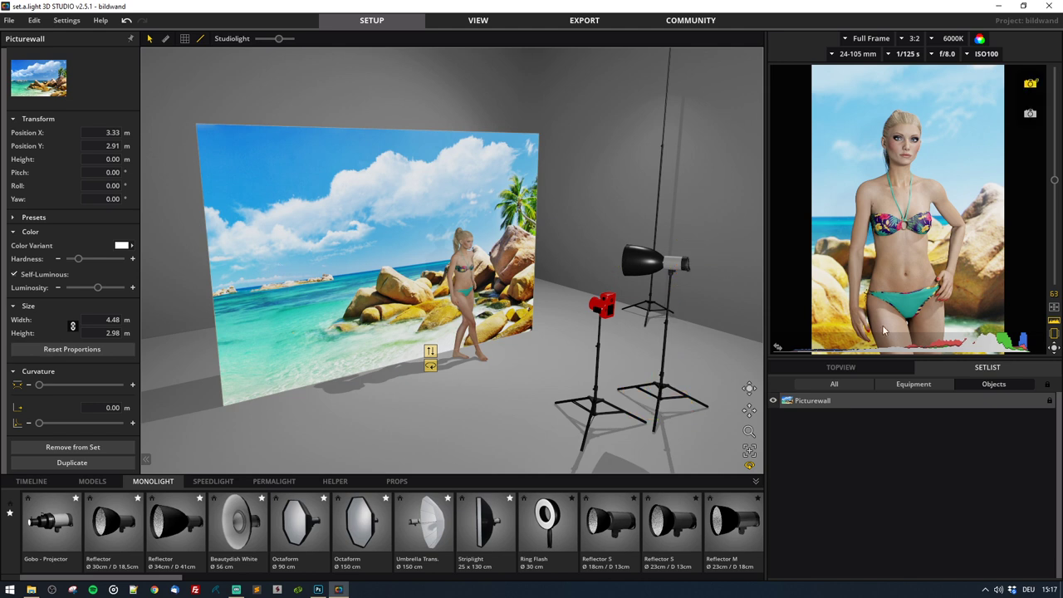
# Switch both reflectors off and back on to check the self-luminous picturewall without flash light
pyautogui.click(927, 386)
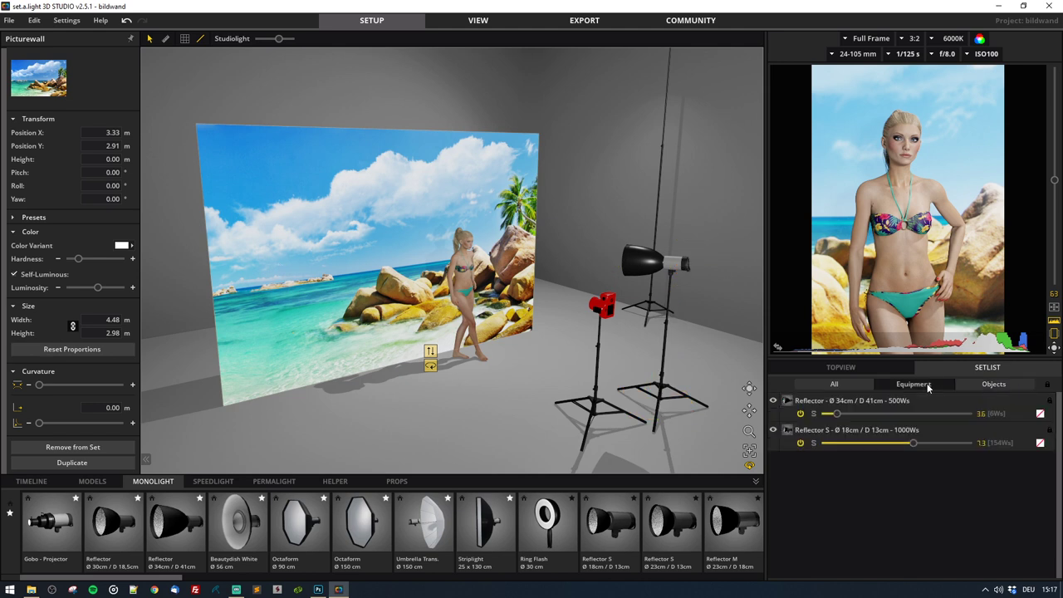
pyautogui.click(799, 413)
pyautogui.click(799, 443)
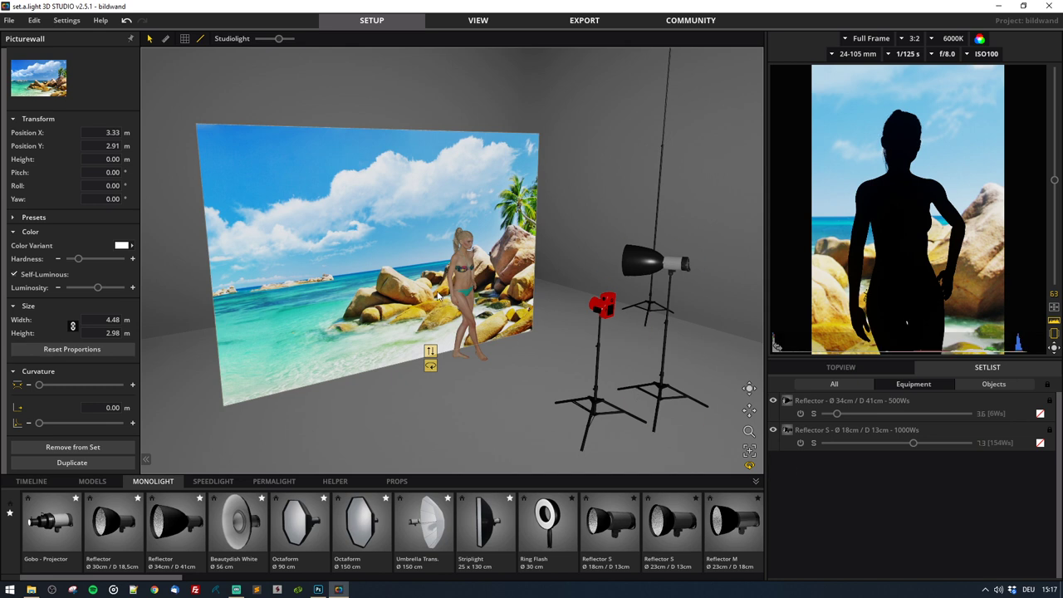
pyautogui.click(800, 413)
pyautogui.click(799, 443)
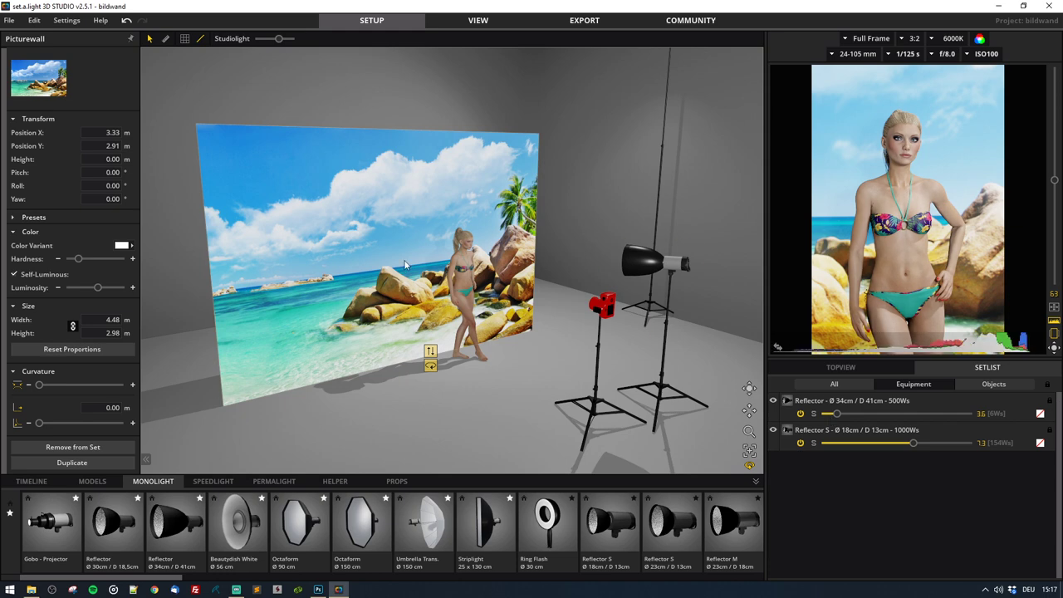
# Move the picturewall back to about X 3.22 m, Y 2.13 m and lower its luminosity slightly
pyautogui.moveTo(317, 340); pyautogui.dragTo(287, 324)
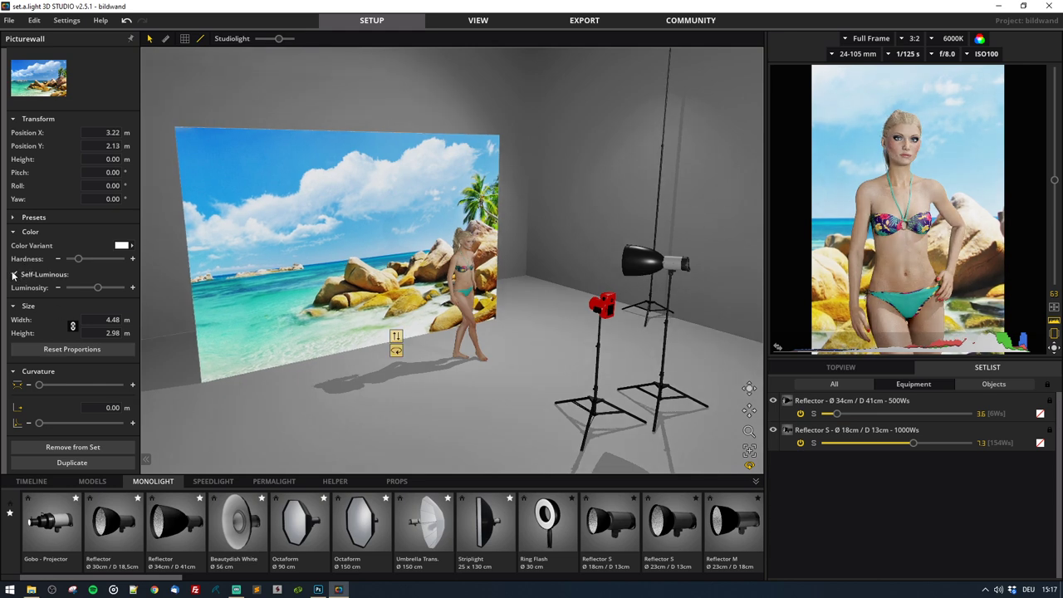
pyautogui.moveTo(100, 291)
pyautogui.mouseDown()
pyautogui.moveTo(113, 288)
pyautogui.moveTo(97, 287)
pyautogui.mouseUp()
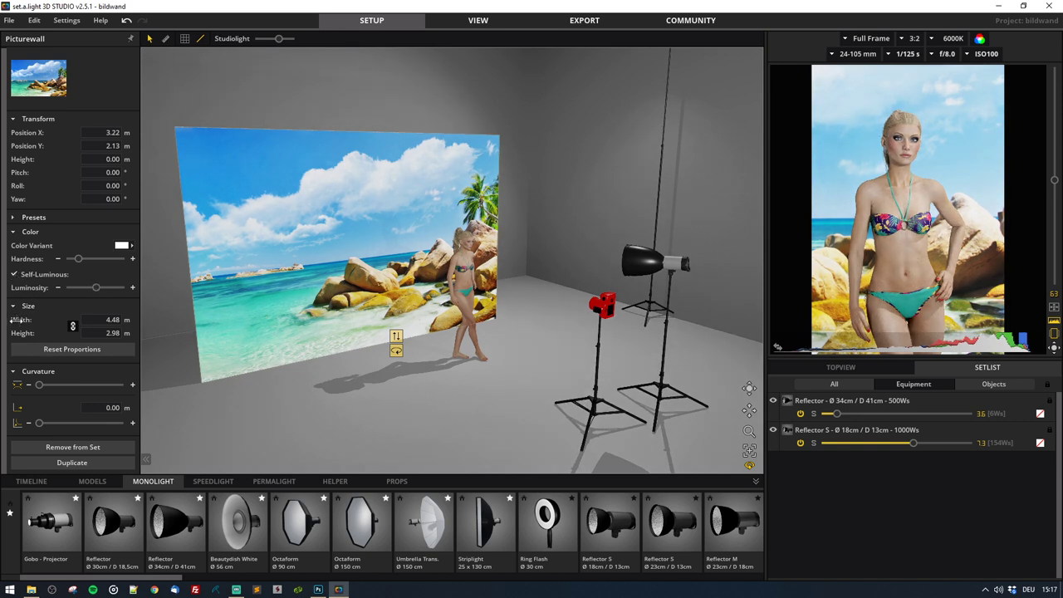
# Scale the picturewall proportionally to 3.98 × 2.65 m and move it to about X 2.92 m, Y 2.03 m
pyautogui.click(12, 232)
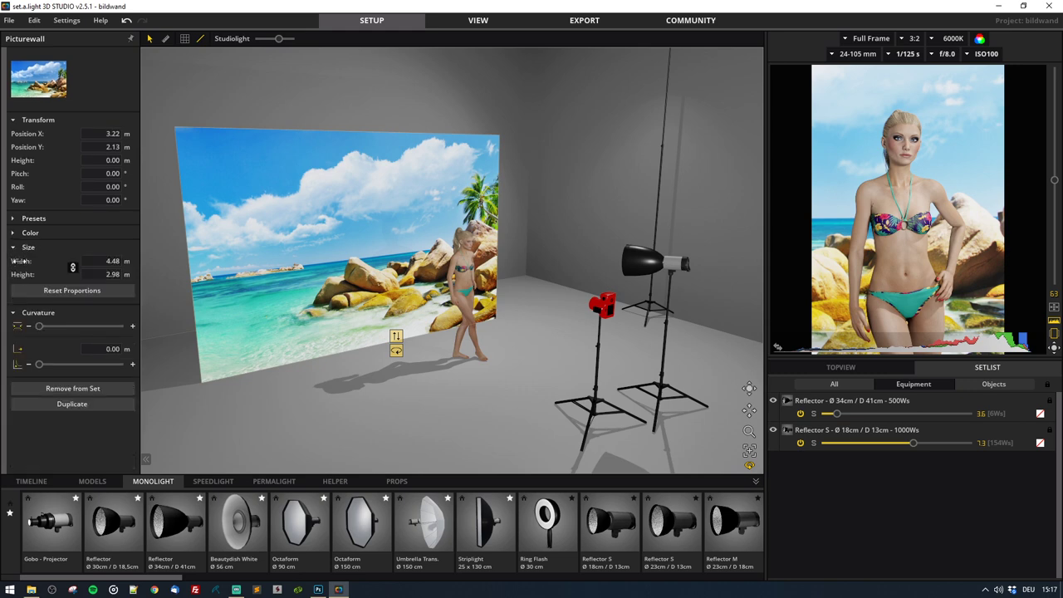
pyautogui.moveTo(17, 262); pyautogui.dragTo(12, 285)
pyautogui.moveTo(366, 262); pyautogui.dragTo(338, 262)
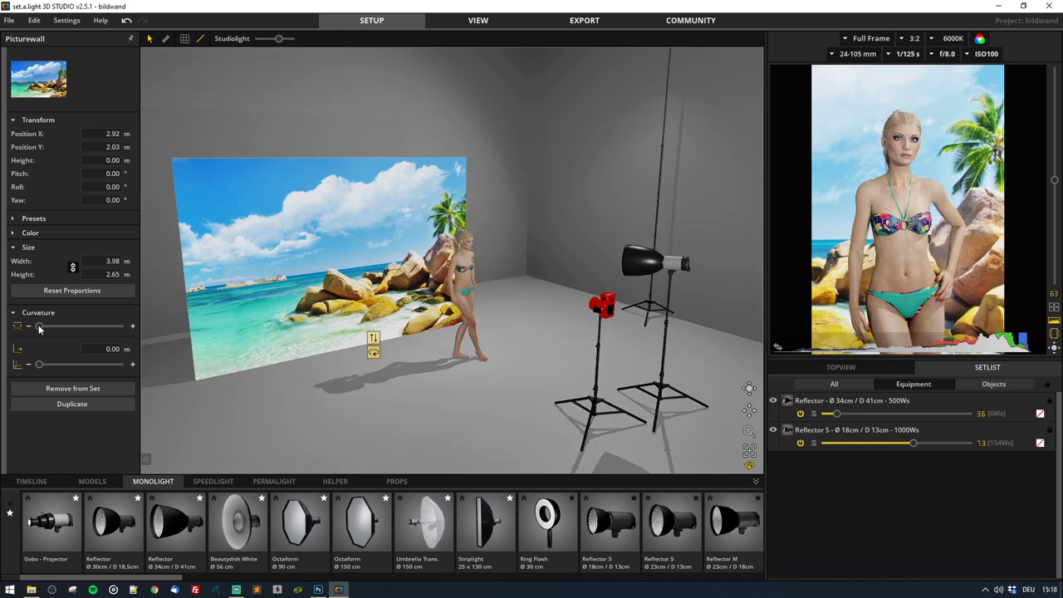
# Curve the picturewall horizontally to the maximum and place it at about X 3.20 m, Y 1.33 m, raised 0.15 m
pyautogui.click(19, 249)
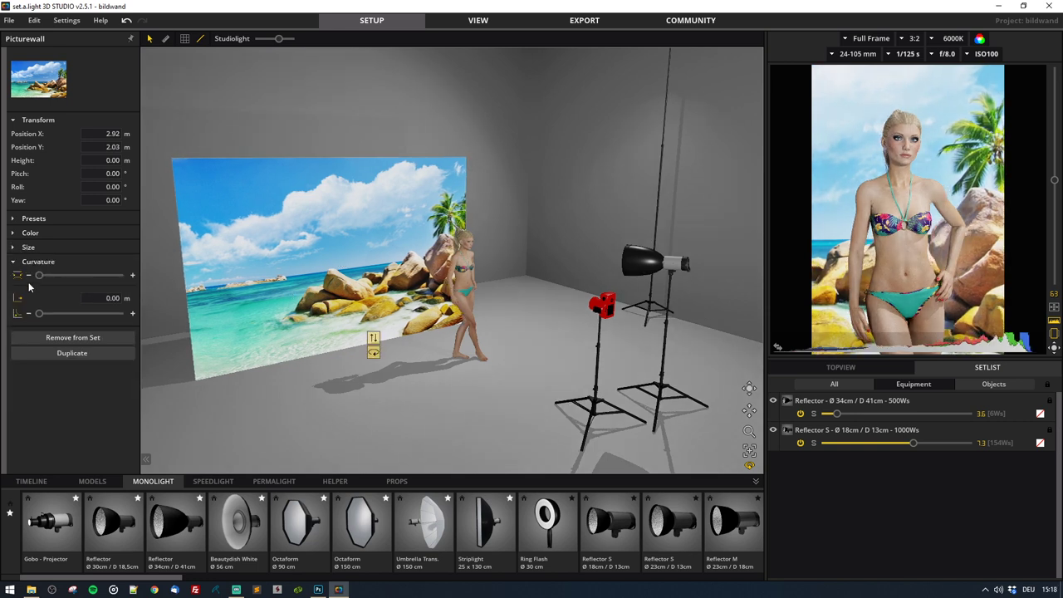
pyautogui.moveTo(41, 276); pyautogui.dragTo(128, 276)
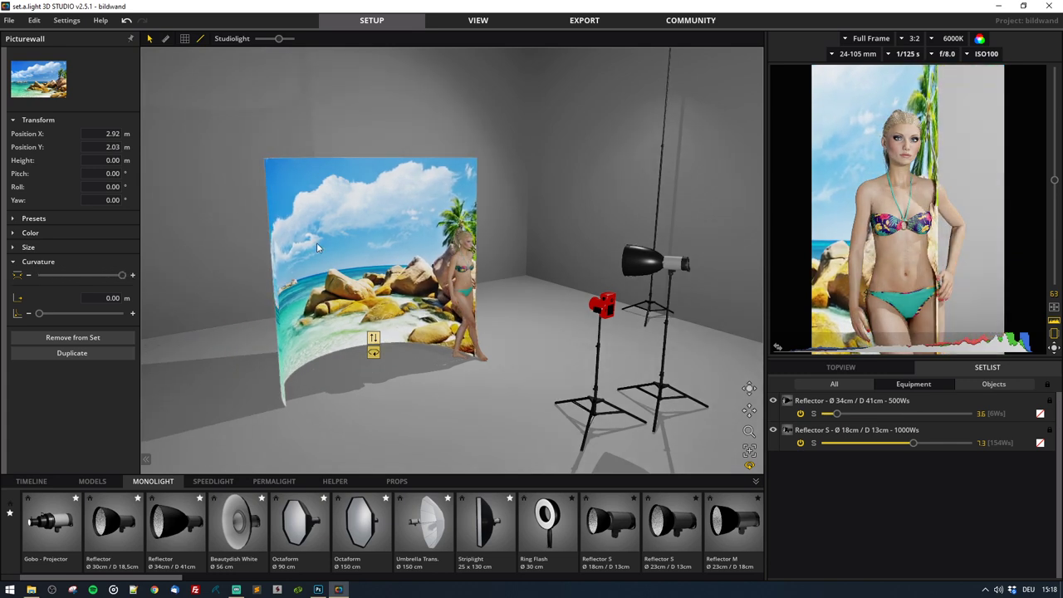
pyautogui.moveTo(316, 242)
pyautogui.mouseDown()
pyautogui.moveTo(360, 241)
pyautogui.moveTo(322, 236)
pyautogui.mouseUp()
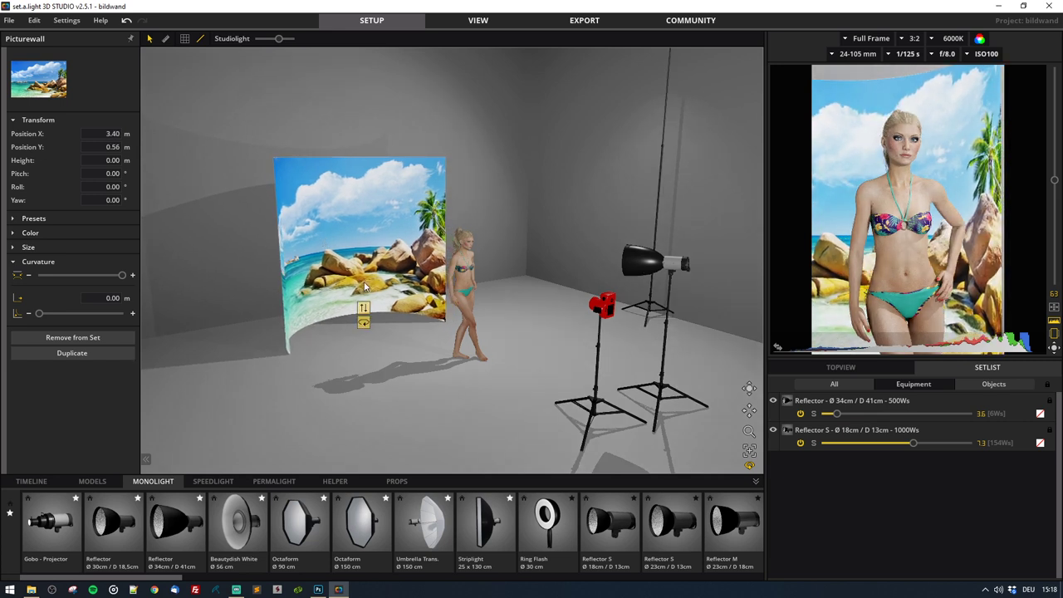
pyautogui.moveTo(366, 309); pyautogui.dragTo(365, 299)
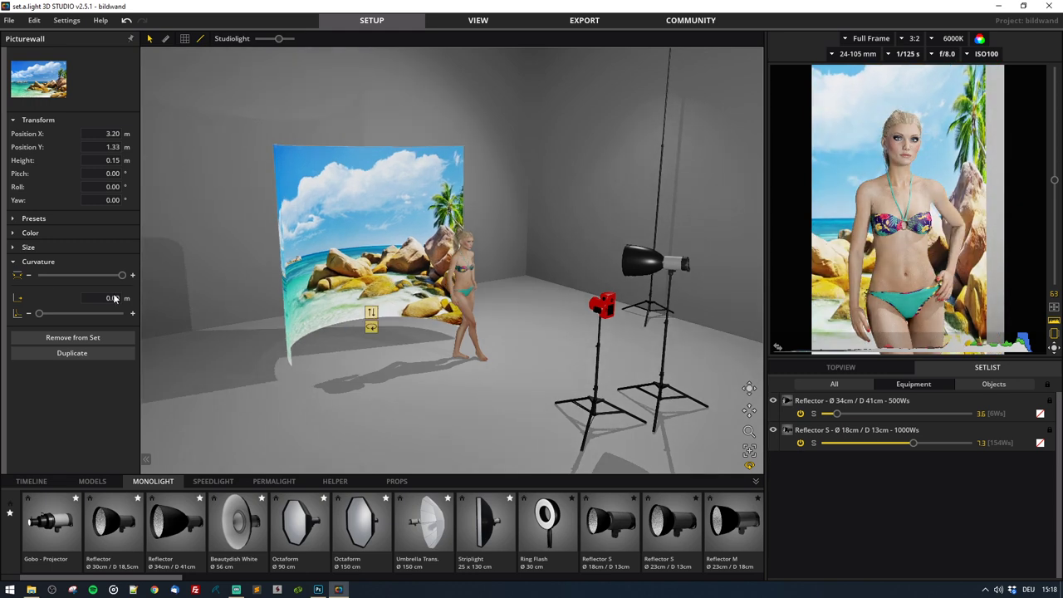
# Replace the picturewall's horizontal curve with a 0.60 m floor section and lower the wall to height 0.00 m
pyautogui.moveTo(122, 275); pyautogui.dragTo(104, 297)
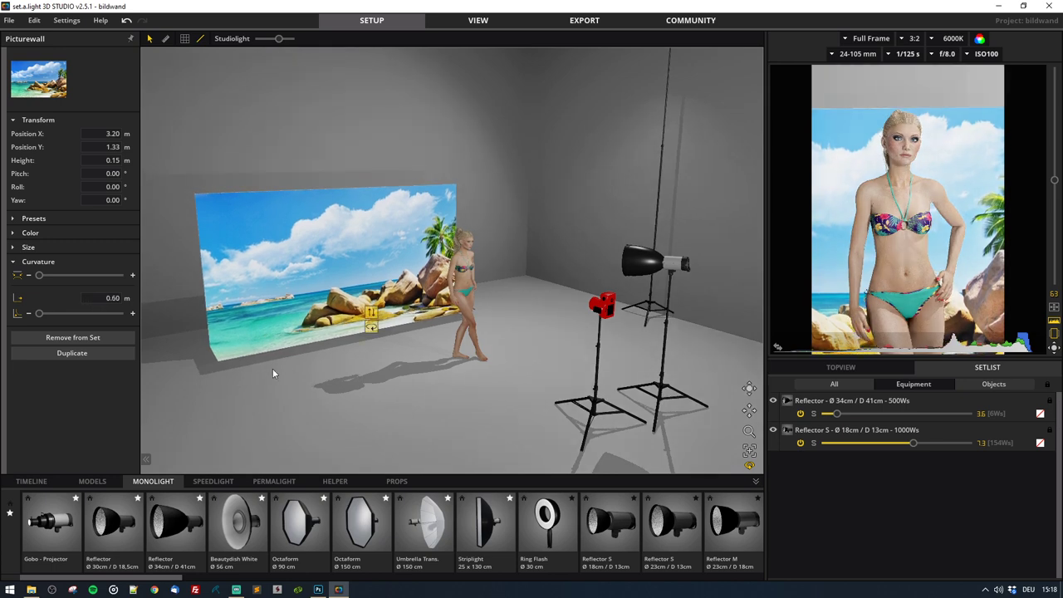
pyautogui.moveTo(234, 371); pyautogui.dragTo(319, 367)
pyautogui.moveTo(319, 367); pyautogui.dragTo(267, 352, button='right')
pyautogui.moveTo(442, 312); pyautogui.dragTo(443, 366)
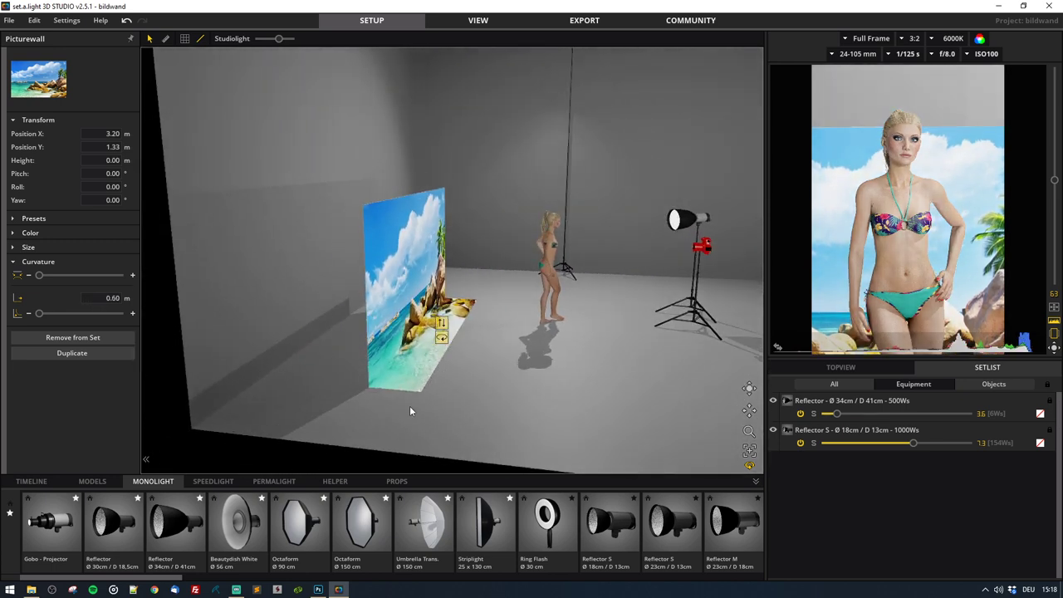
# Extend the picturewall's floor section to 0.85 m and slightly round the bend between wall and floor
pyautogui.moveTo(410, 404); pyautogui.dragTo(398, 438, button='right')
pyautogui.moveTo(363, 386); pyautogui.dragTo(394, 243, button='right')
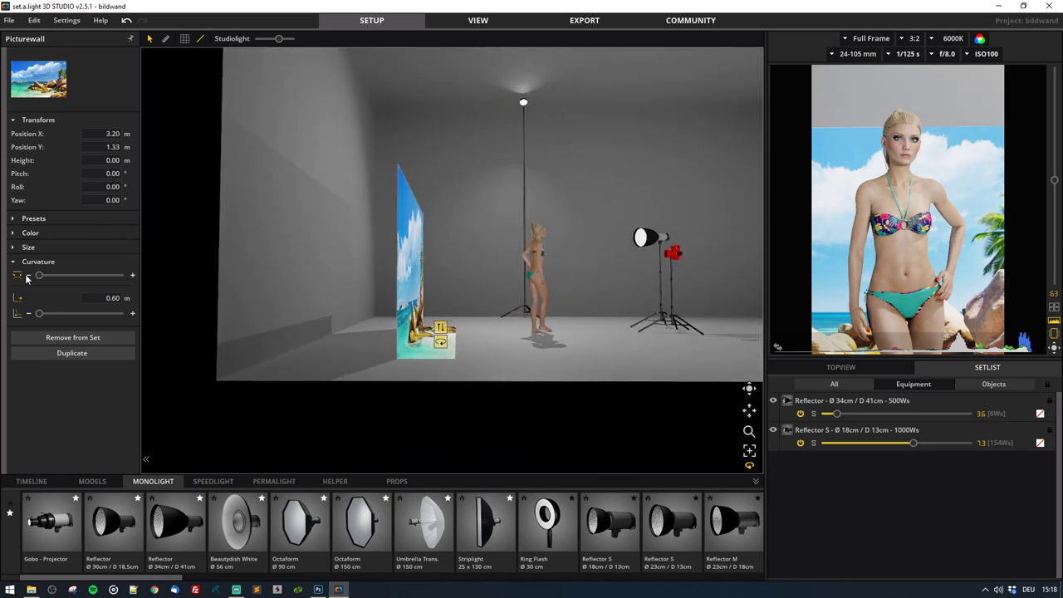
pyautogui.moveTo(36, 294); pyautogui.dragTo(53, 312)
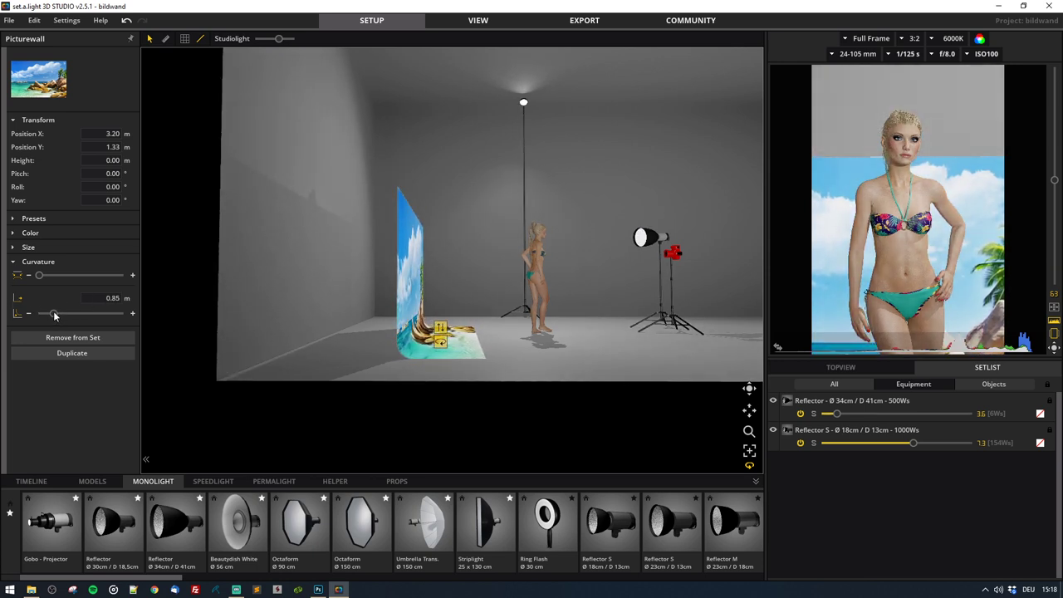
# Flatten the picturewall by resetting its floor section to 0.00 m and its bend rounding to zero
pyautogui.moveTo(669, 358); pyautogui.dragTo(558, 374, button='middle')
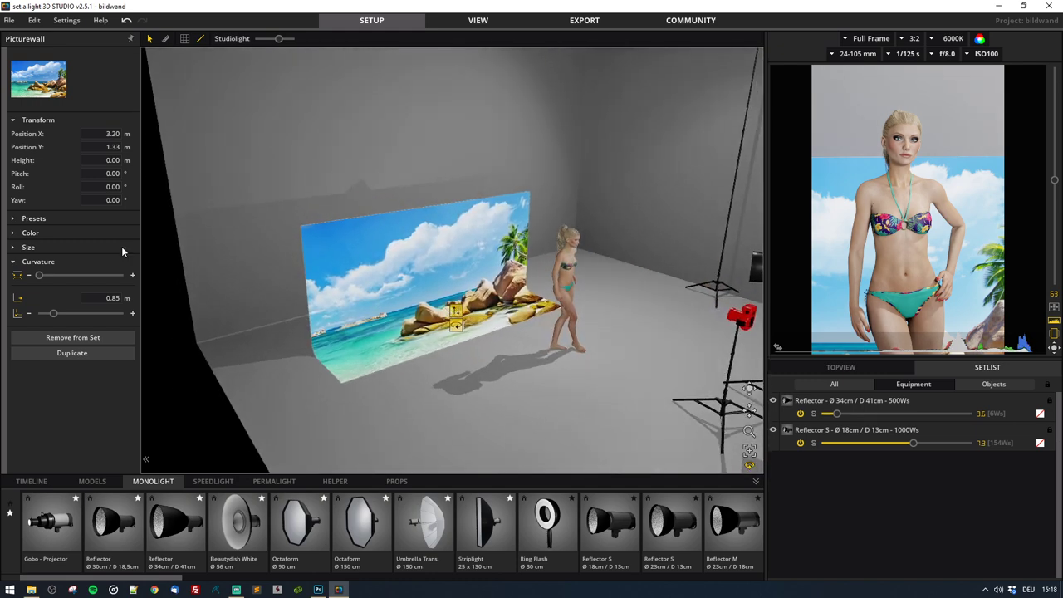
pyautogui.moveTo(58, 298); pyautogui.dragTo(38, 313)
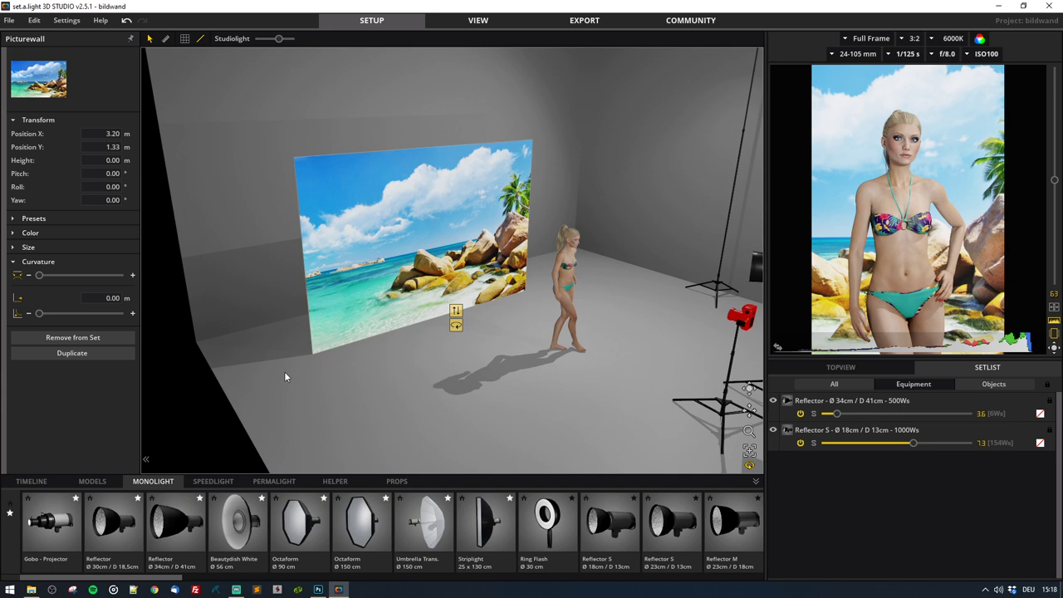
pyautogui.click(31, 481)
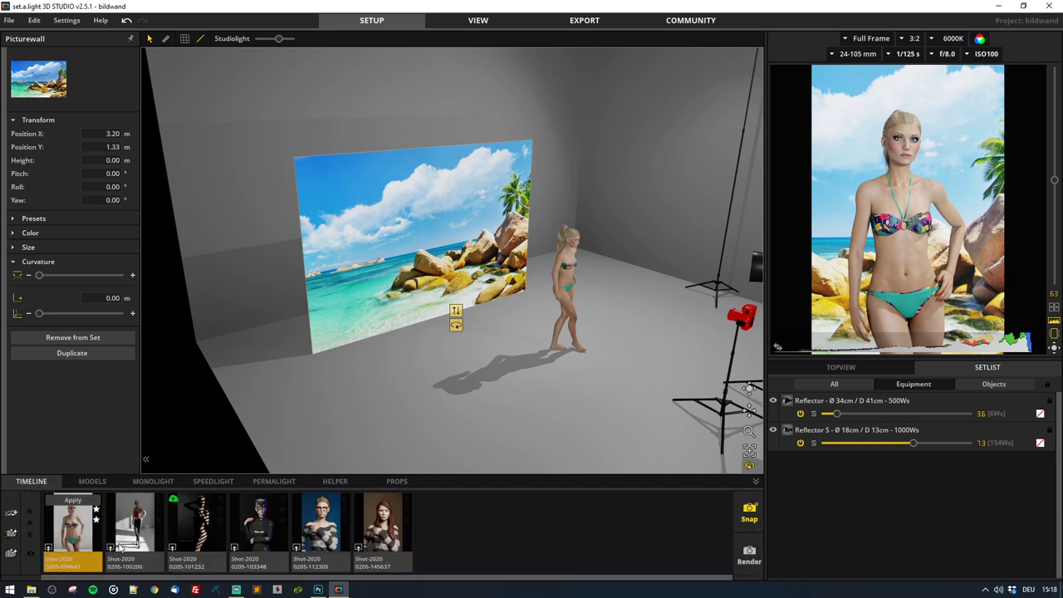
pyautogui.click(113, 549)
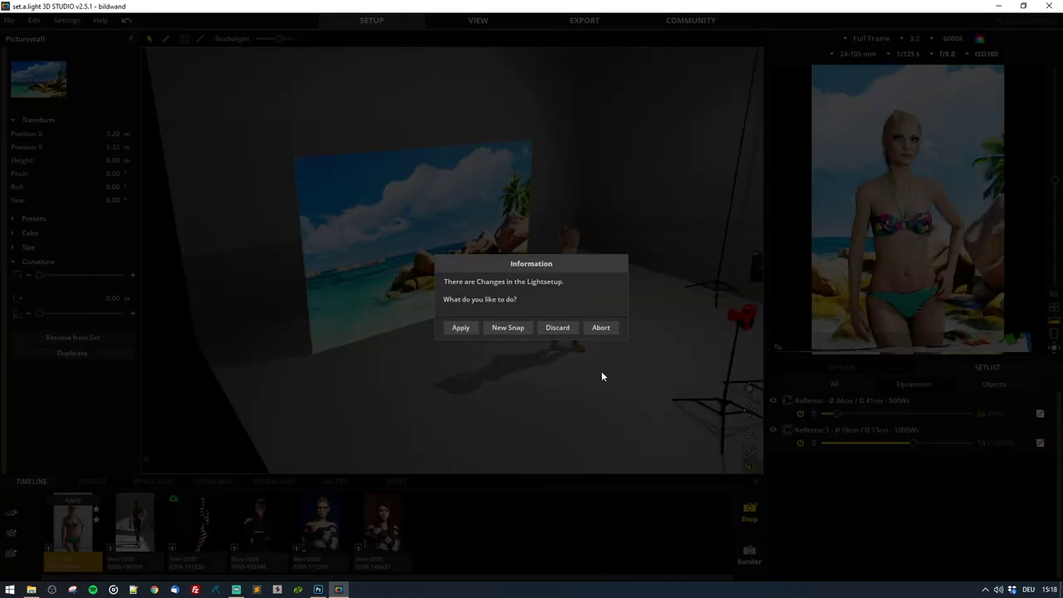
pyautogui.click(567, 327)
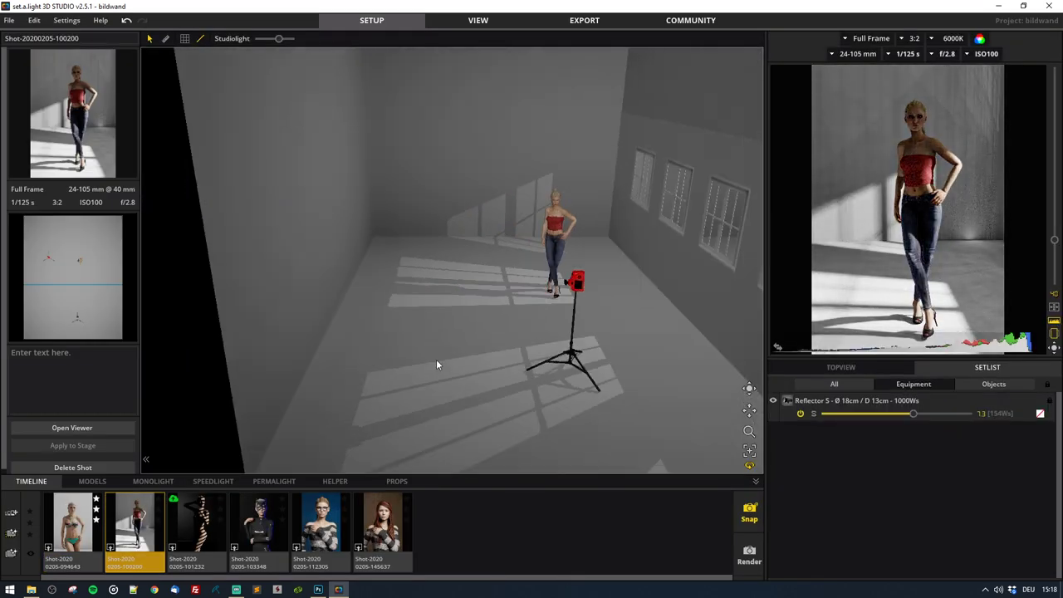
# Move the 18 cm reflector behind the window wall to about X 2.90 m, Y 8.30 m and lower it to 2.06 m
pyautogui.moveTo(436, 365); pyautogui.dragTo(502, 355)
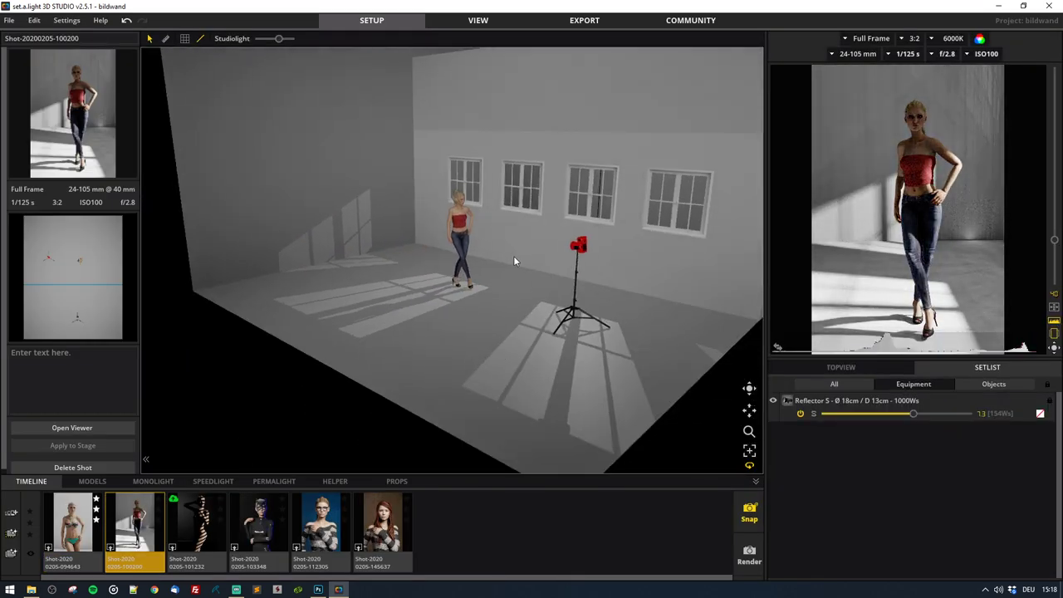
pyautogui.moveTo(514, 259); pyautogui.dragTo(454, 303, button='right')
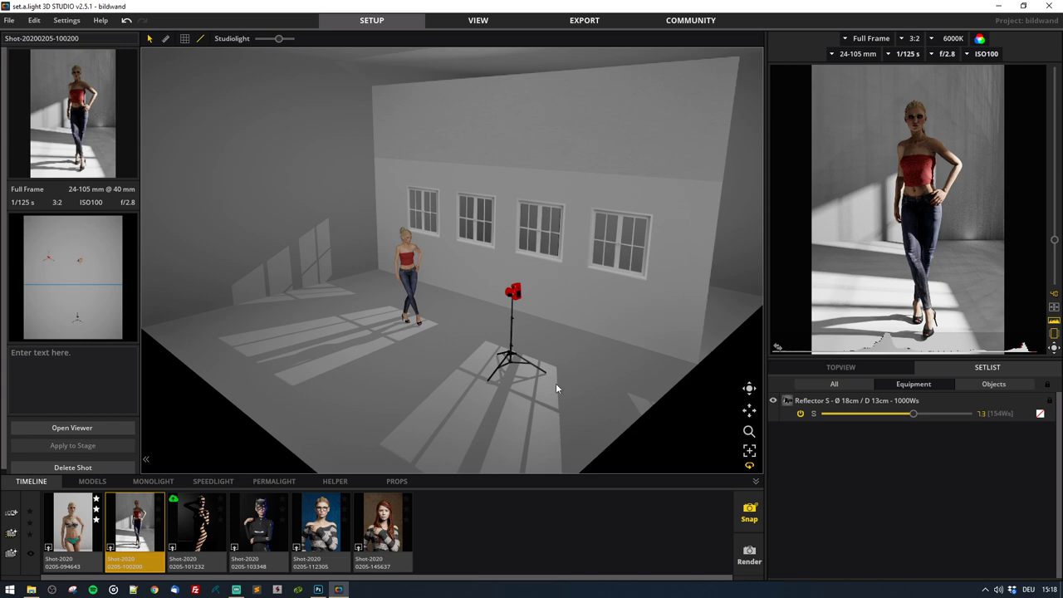
pyautogui.moveTo(555, 382); pyautogui.dragTo(341, 362)
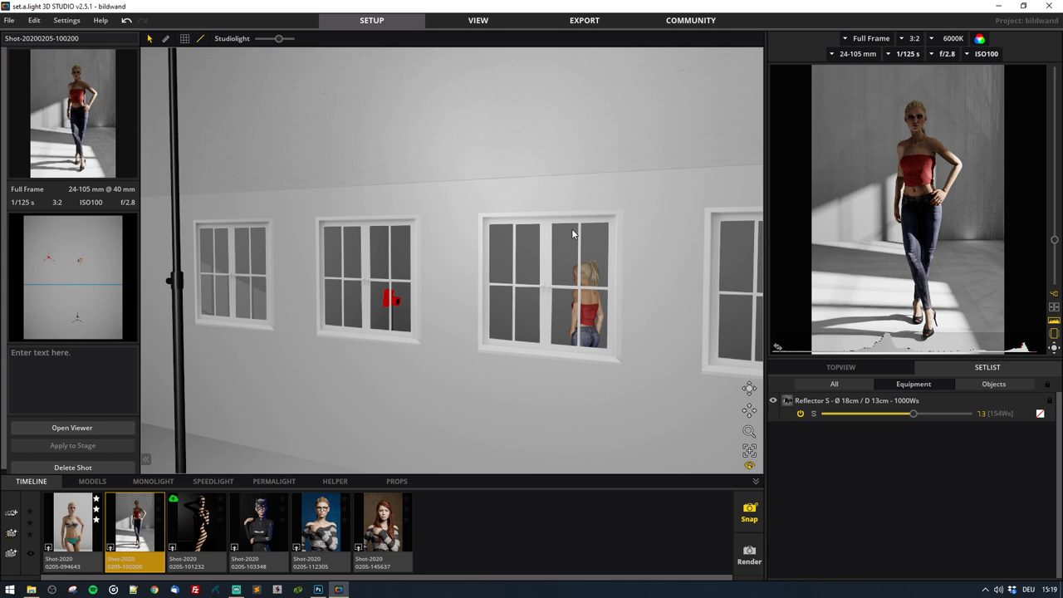
pyautogui.moveTo(353, 353); pyautogui.dragTo(586, 349)
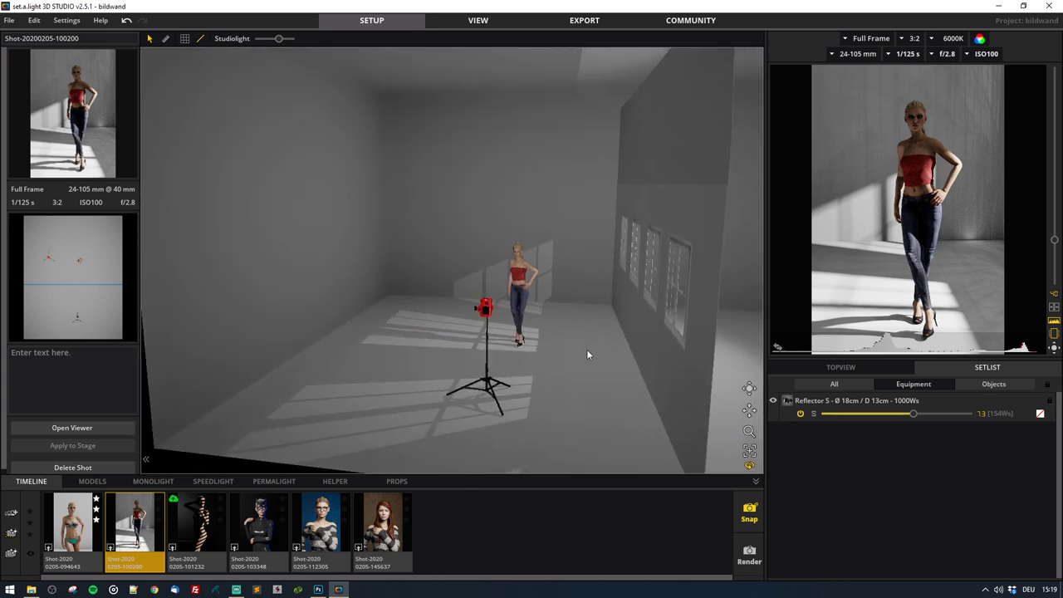
pyautogui.scroll(-4, 587, 350)
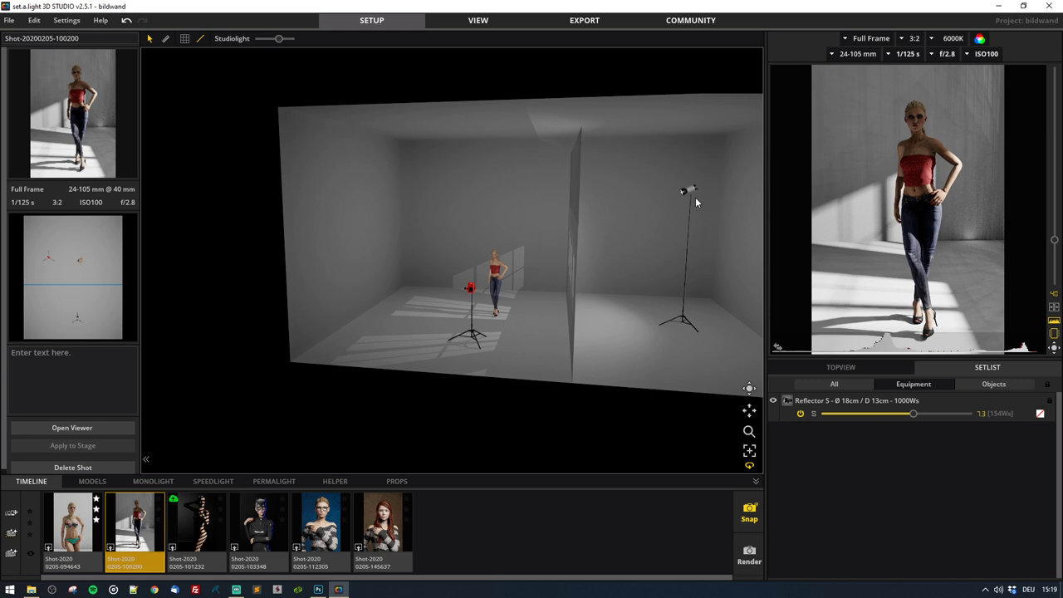
pyautogui.click(685, 330)
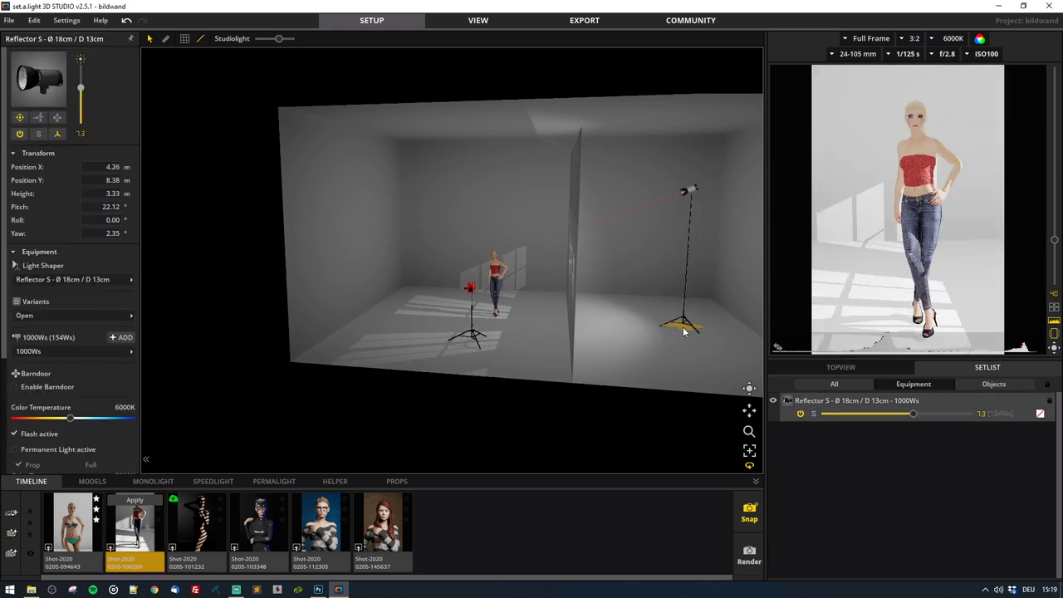
pyautogui.moveTo(685, 330); pyautogui.dragTo(693, 346)
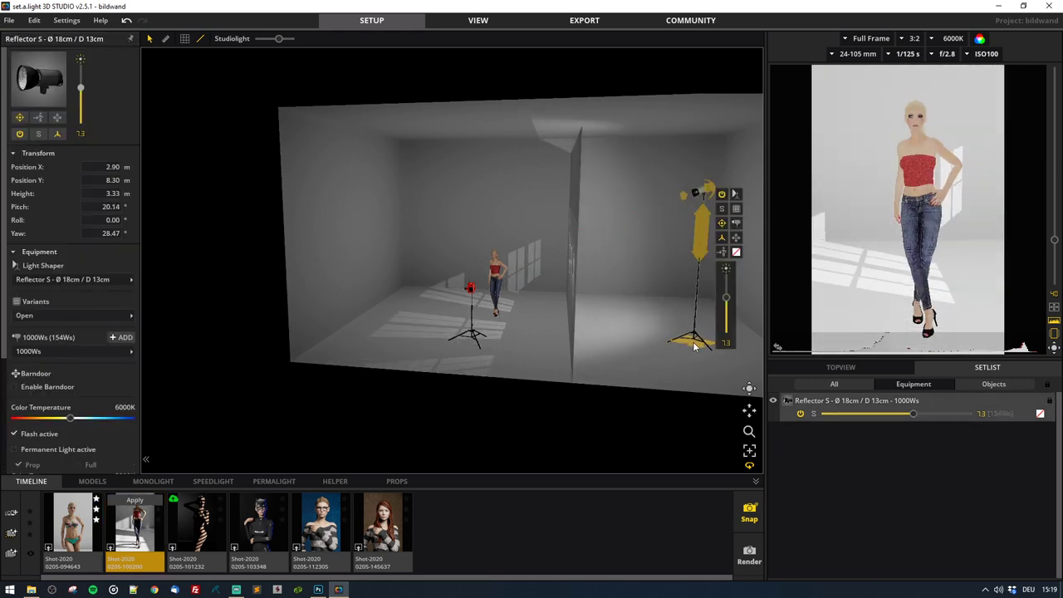
pyautogui.moveTo(703, 232); pyautogui.dragTo(703, 290)
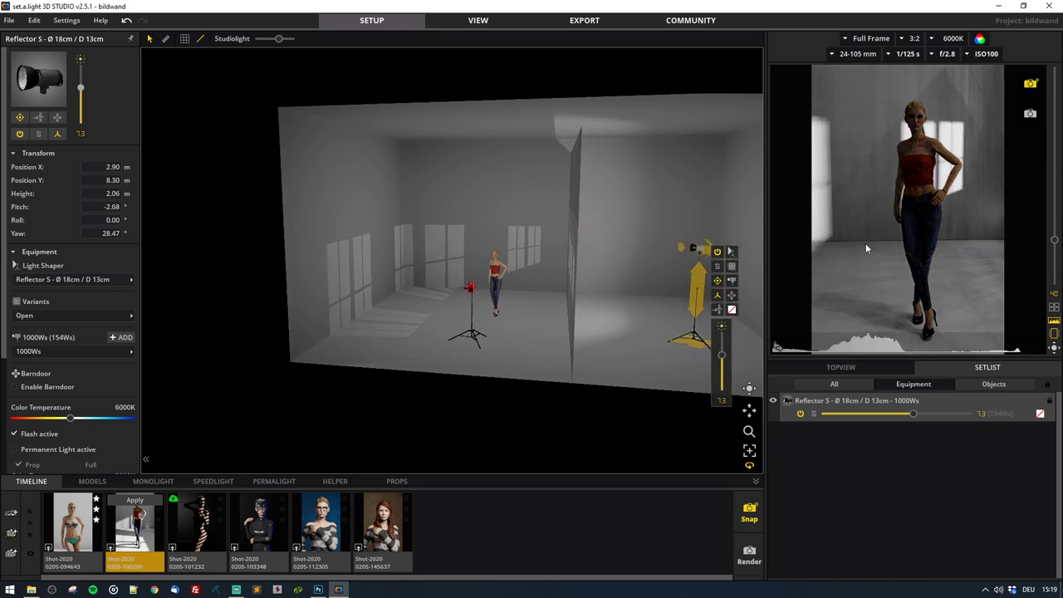
# Move the 18 cm reflector to about X 0.92 m, Y 7.73 m and raise its power to 7.7
pyautogui.moveTo(698, 352); pyautogui.dragTo(688, 376)
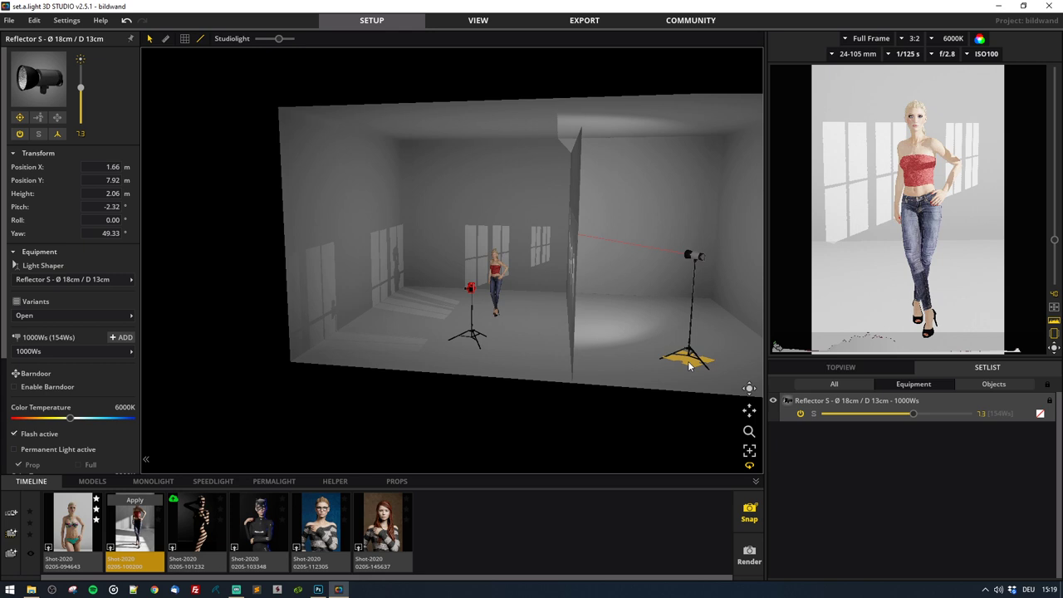
pyautogui.moveTo(690, 248)
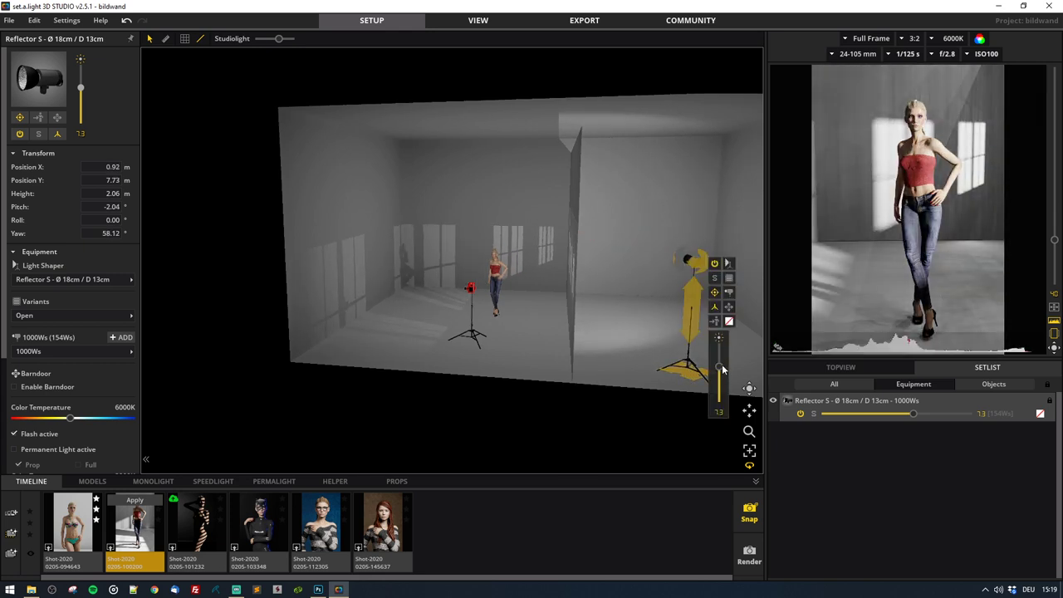
pyautogui.moveTo(721, 369); pyautogui.dragTo(721, 364)
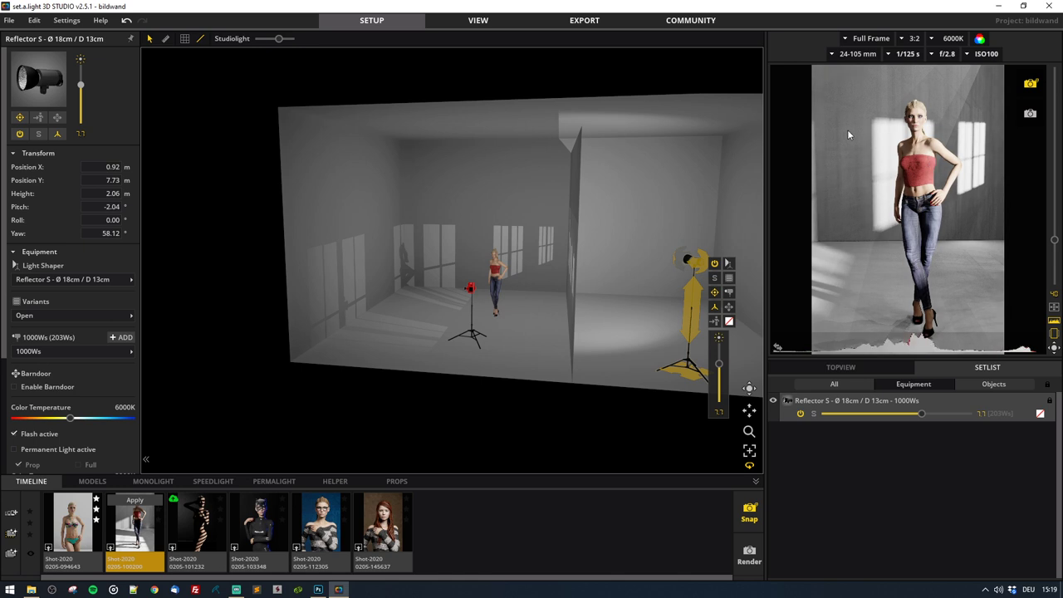
# Shift the 18 cm reflector behind the window wall to about X 1.61 m, keeping Y at 7.73 m
pyautogui.scroll(5, 448, 270)
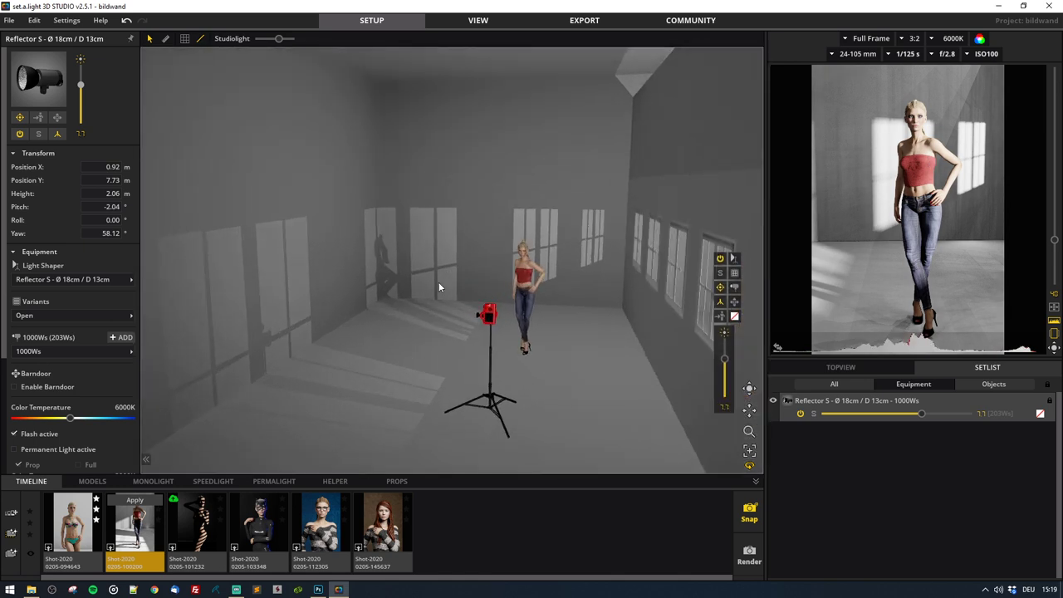
pyautogui.moveTo(421, 306); pyautogui.dragTo(451, 307, button='right')
pyautogui.scroll(-3, 637, 373)
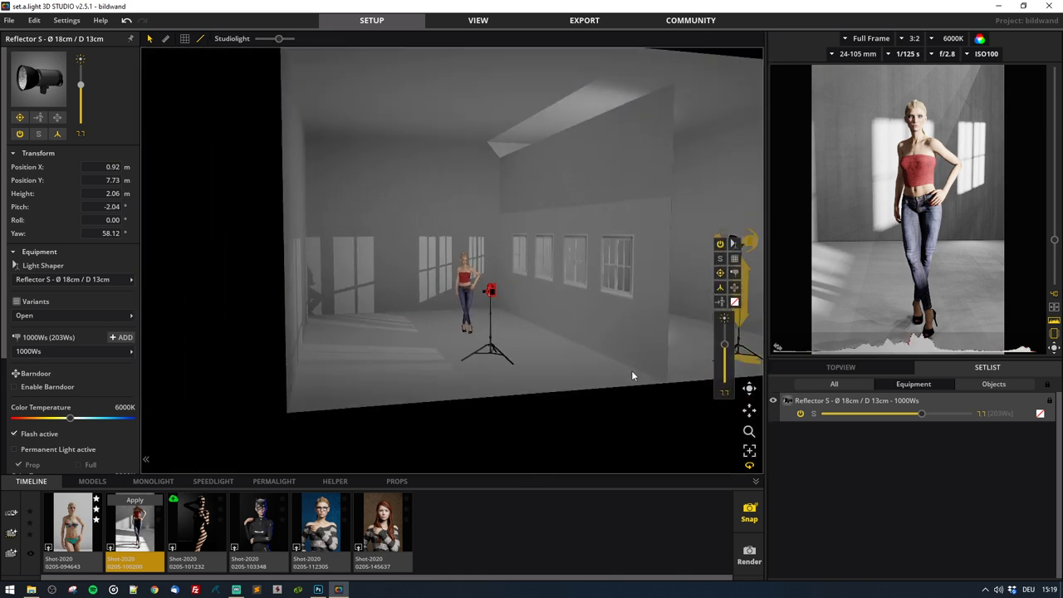
pyautogui.moveTo(628, 365); pyautogui.dragTo(579, 356, button='right')
pyautogui.moveTo(637, 357); pyautogui.dragTo(580, 354, button='middle')
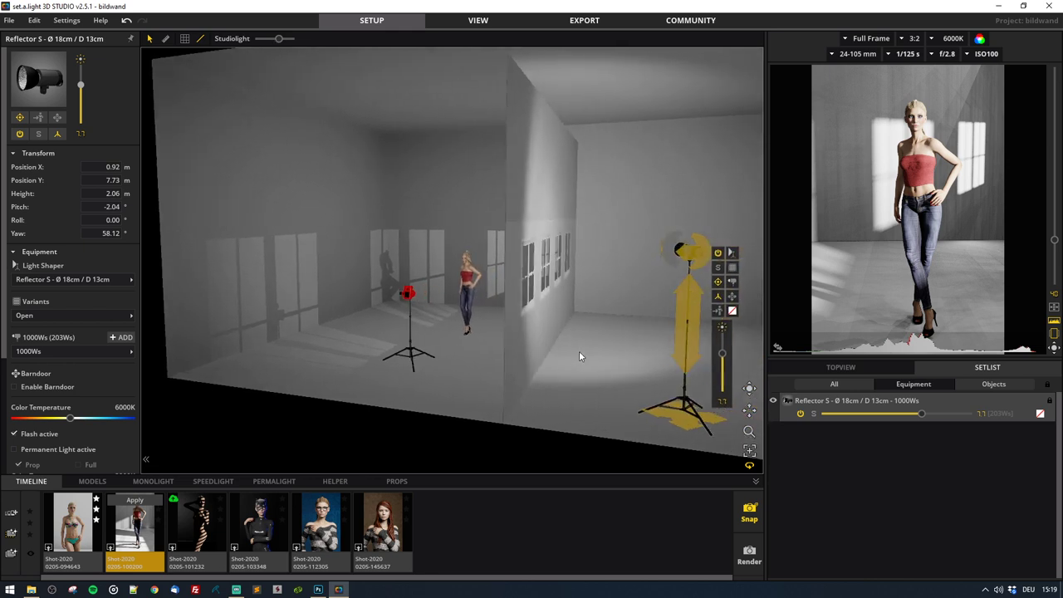
pyautogui.moveTo(681, 414); pyautogui.dragTo(681, 404)
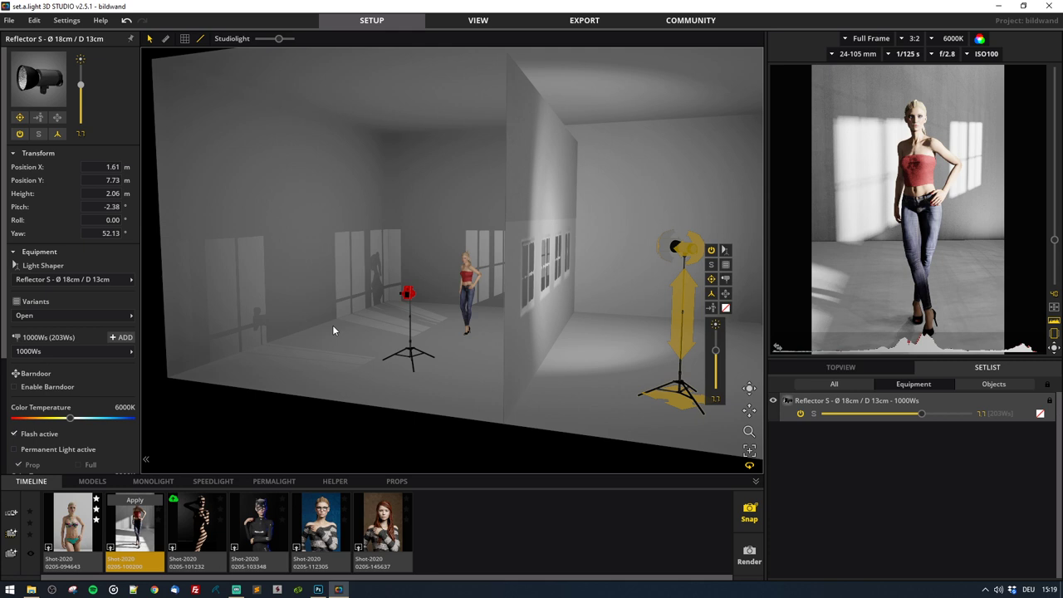
pyautogui.moveTo(376, 333); pyautogui.dragTo(446, 345, button='right')
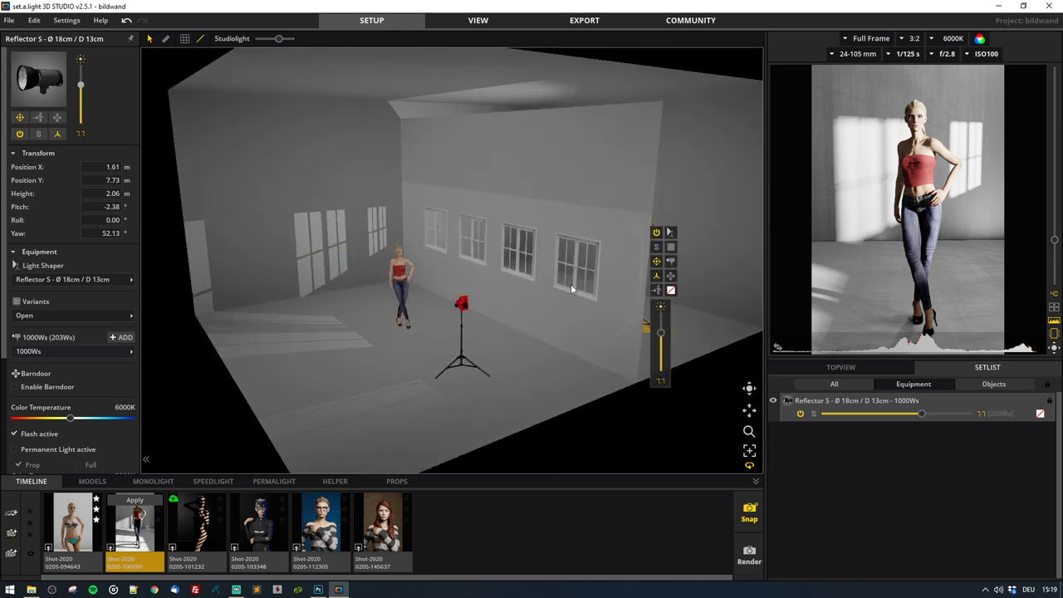
pyautogui.scroll(5, 540, 282)
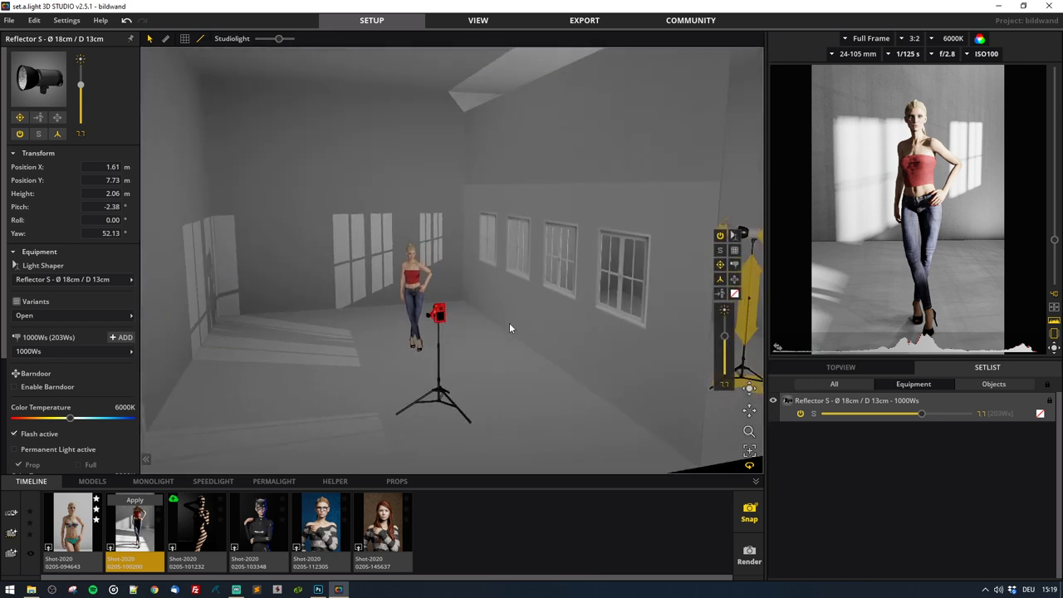
pyautogui.click(171, 550)
pyautogui.click(460, 328)
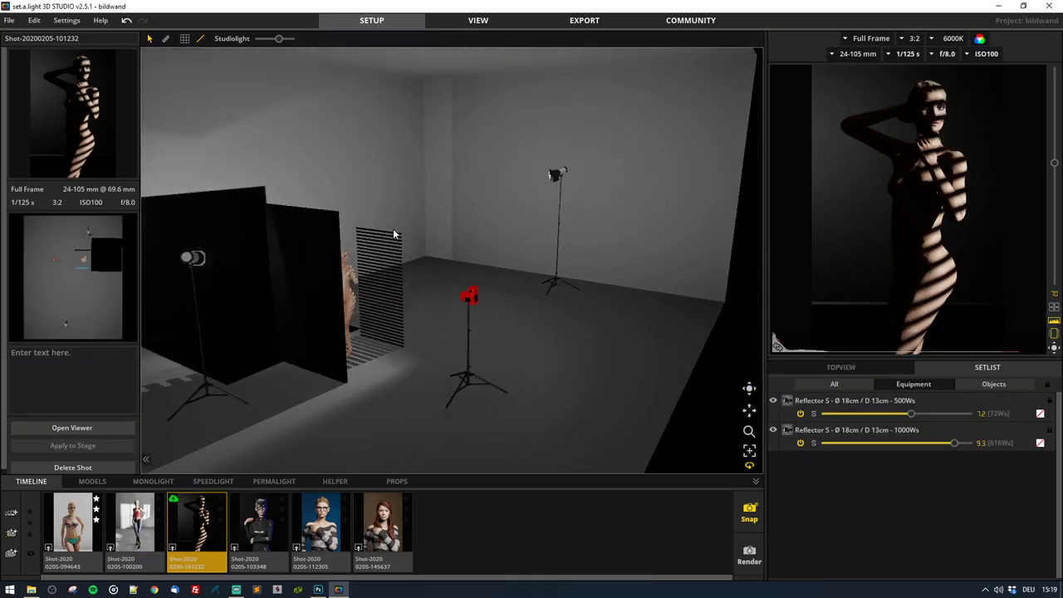
pyautogui.click(393, 287)
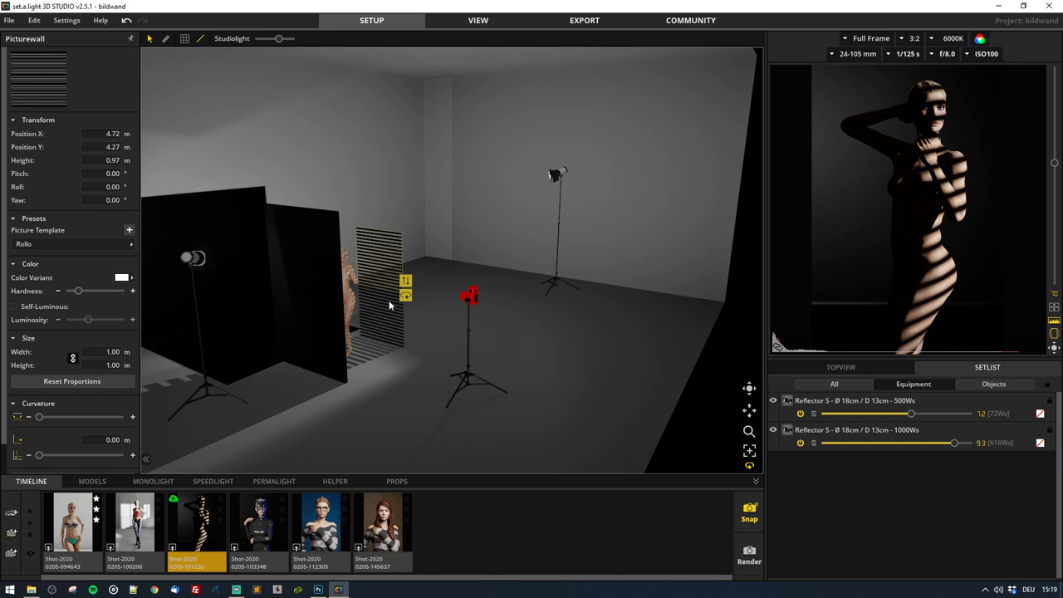
pyautogui.moveTo(533, 297); pyautogui.dragTo(388, 285, button='right')
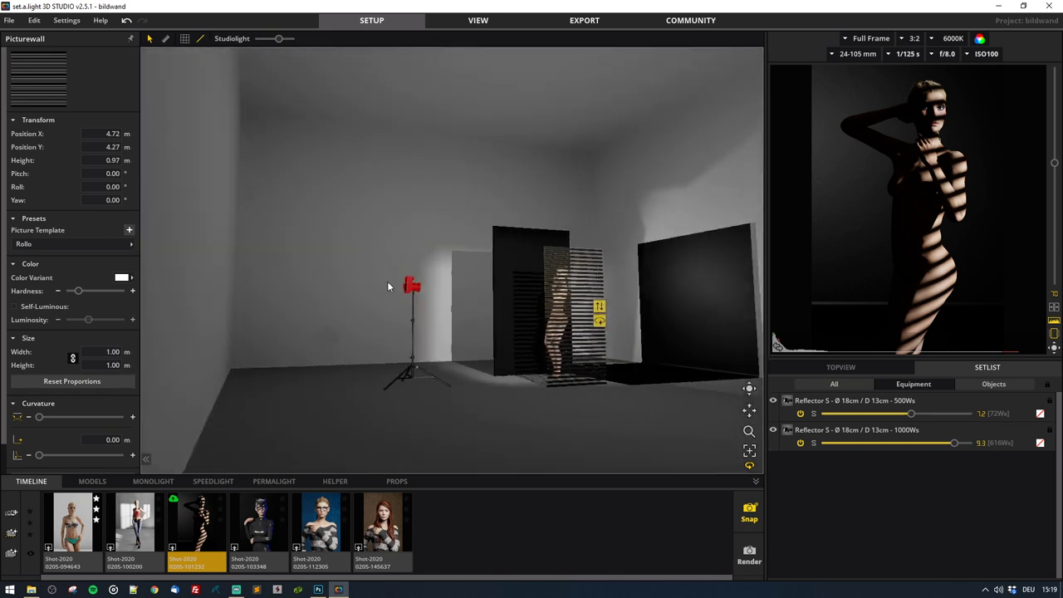
pyautogui.scroll(3, 597, 365)
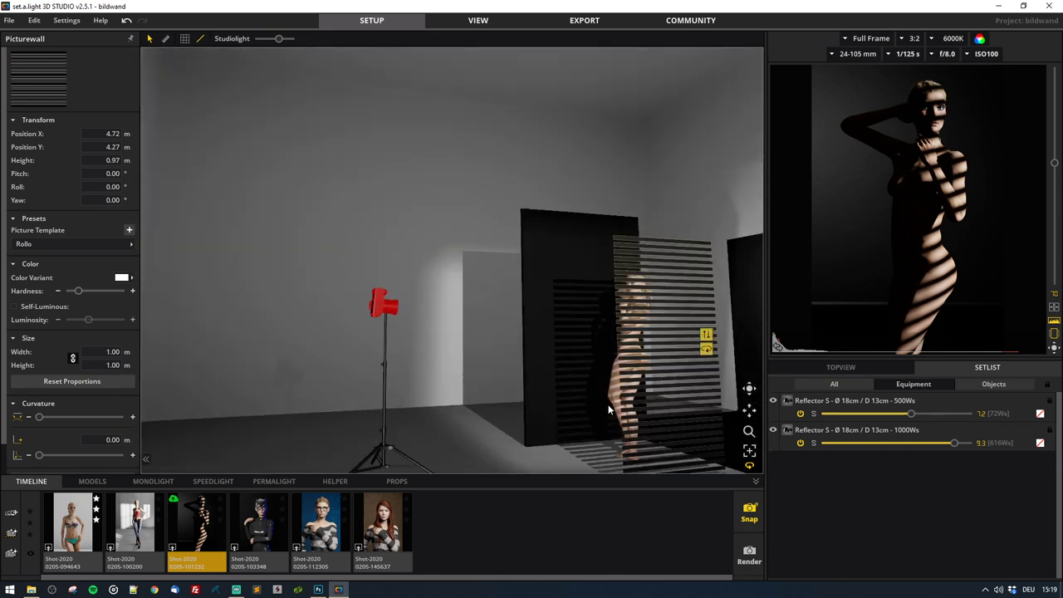
pyautogui.moveTo(539, 400); pyautogui.dragTo(720, 415, button='right')
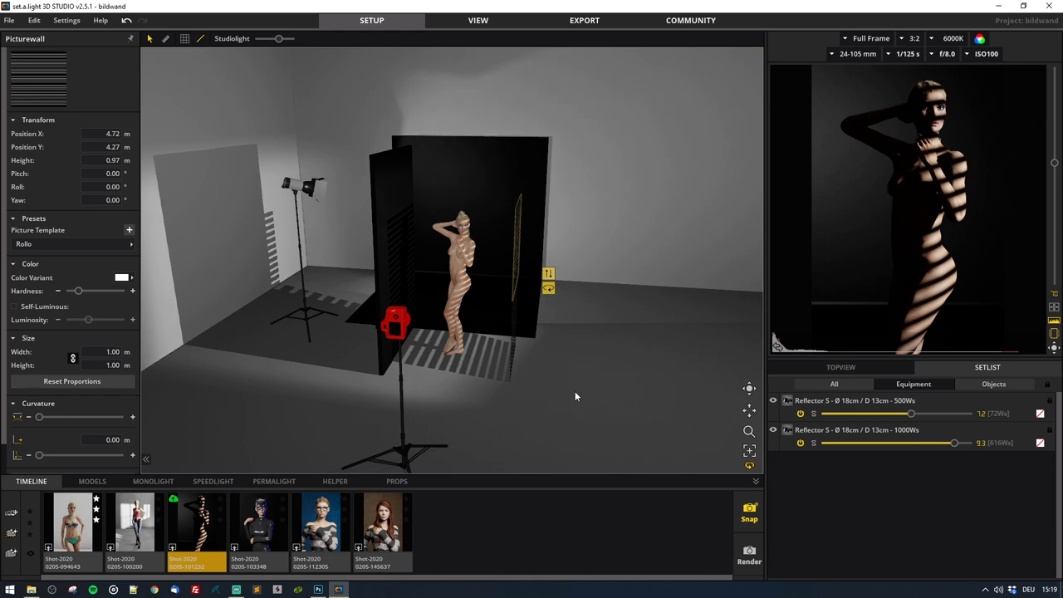
pyautogui.moveTo(507, 353); pyautogui.dragTo(350, 236, button='right')
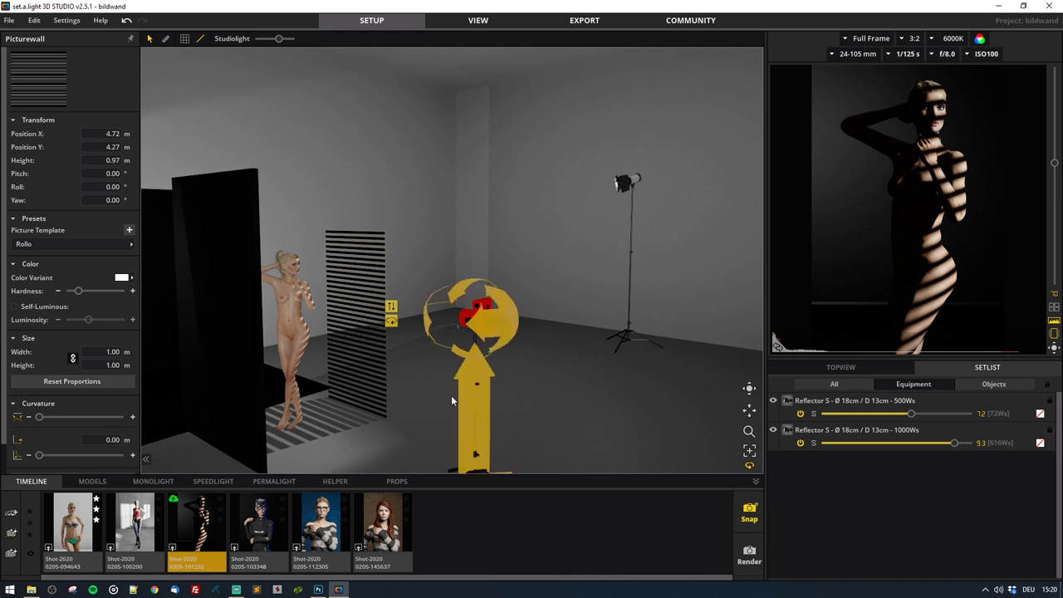
pyautogui.moveTo(451, 395); pyautogui.dragTo(449, 371, button='right')
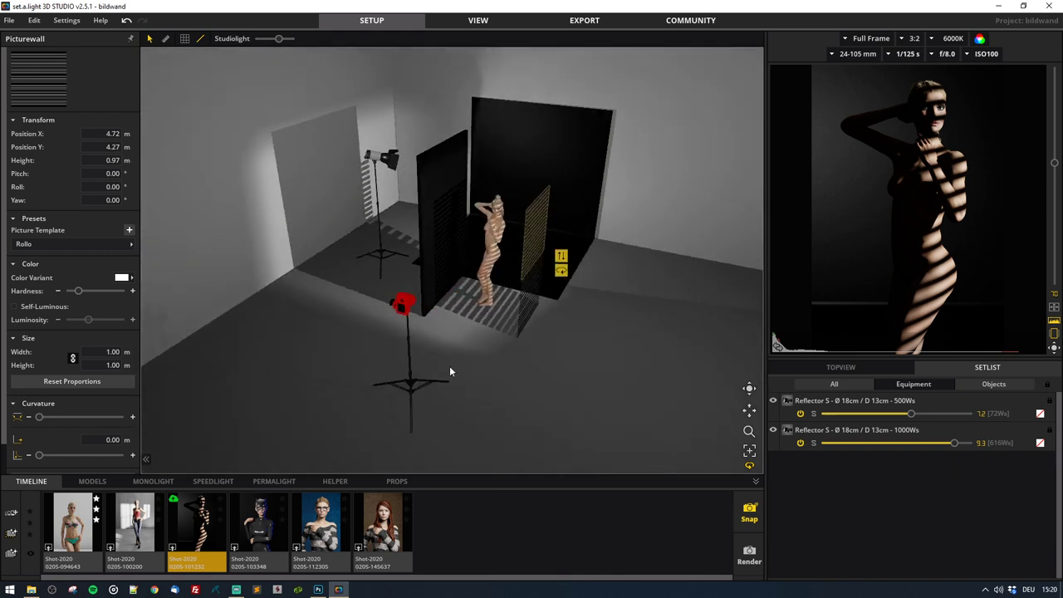
pyautogui.click(235, 545)
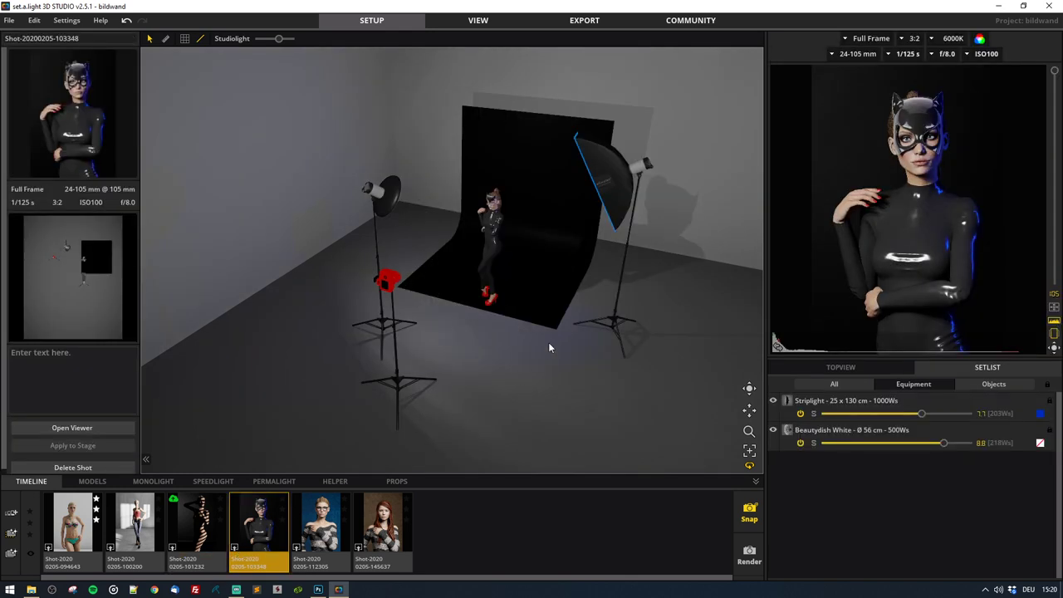
pyautogui.moveTo(469, 371); pyautogui.dragTo(497, 360, button='right')
pyautogui.moveTo(496, 254); pyautogui.dragTo(419, 204, button='right')
pyautogui.click(421, 210)
pyautogui.scroll(3, 424, 216)
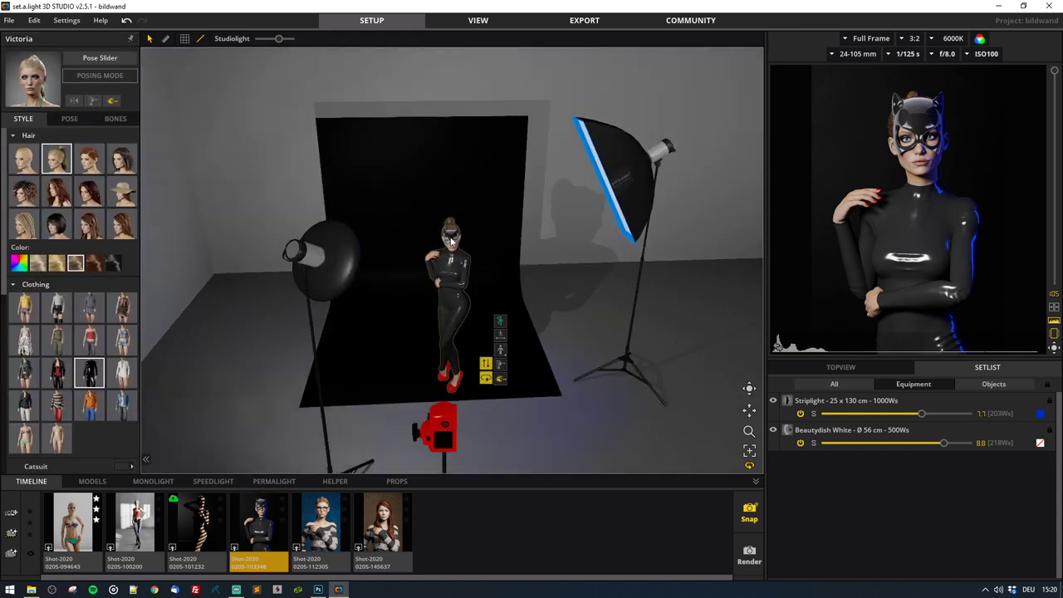
pyautogui.scroll(6, 444, 234)
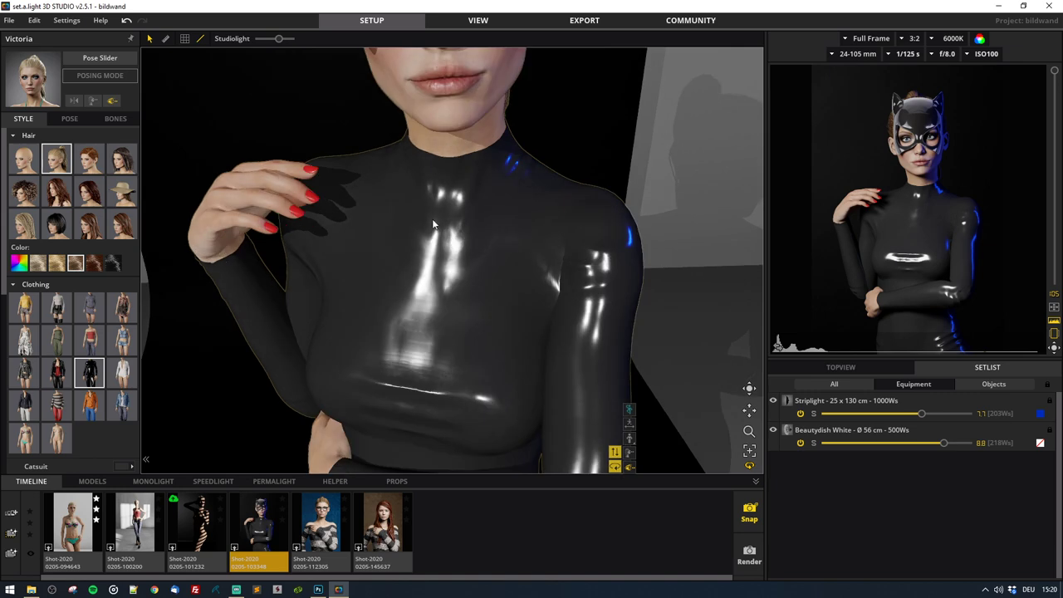
pyautogui.scroll(-8, 432, 222)
pyautogui.moveTo(398, 196); pyautogui.dragTo(530, 229, button='right')
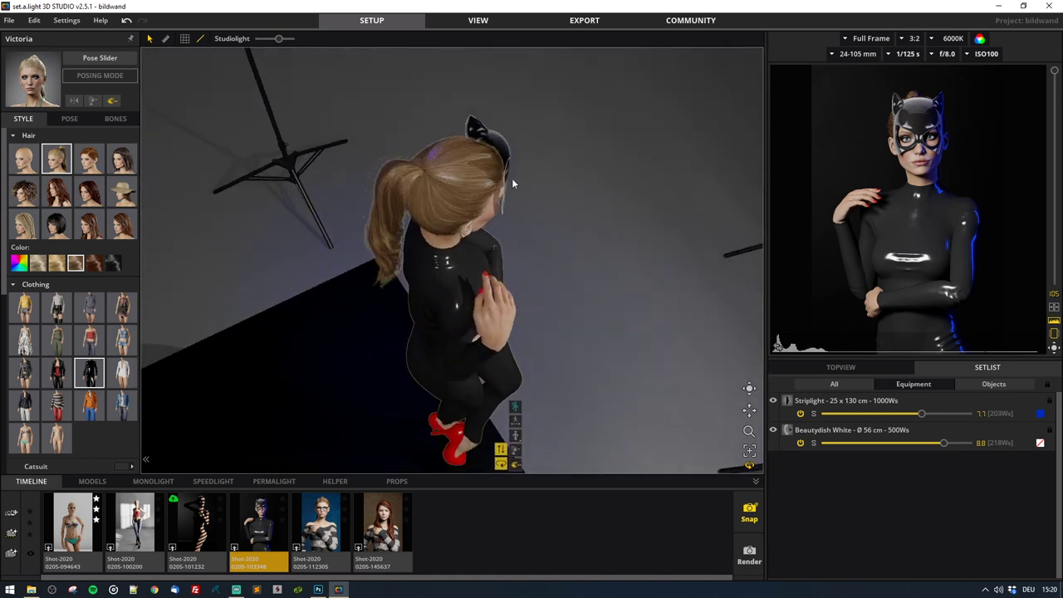
pyautogui.moveTo(512, 182); pyautogui.dragTo(445, 186, button='right')
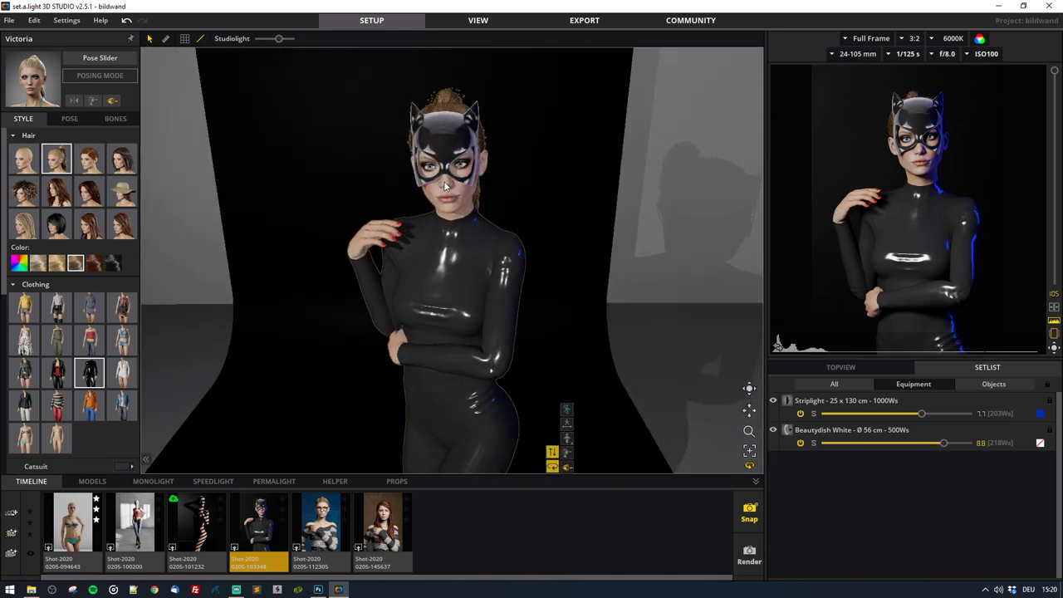
# Select the maske Picturewall on the model's face and inspect how its curvature fits the head from the front, side and above
pyautogui.click(447, 123)
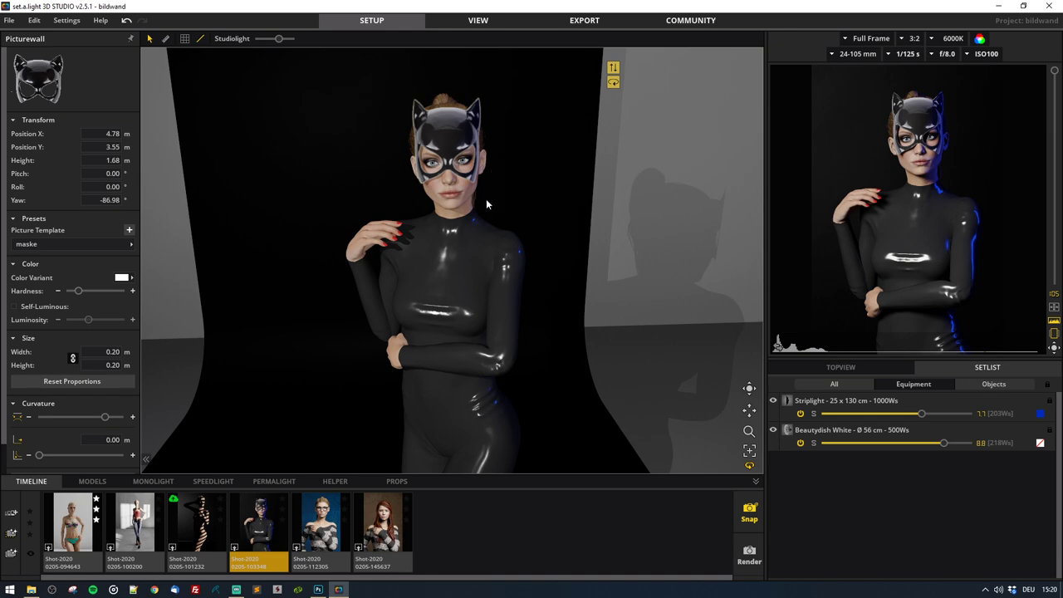
pyautogui.moveTo(487, 203); pyautogui.dragTo(470, 177, button='right')
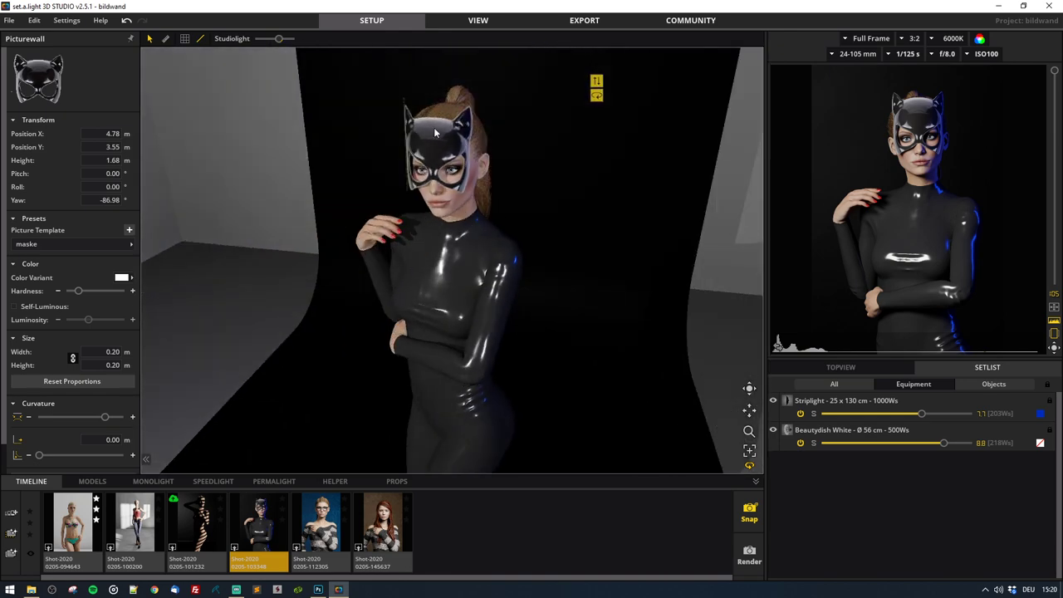
pyautogui.moveTo(405, 148); pyautogui.dragTo(424, 153, button='right')
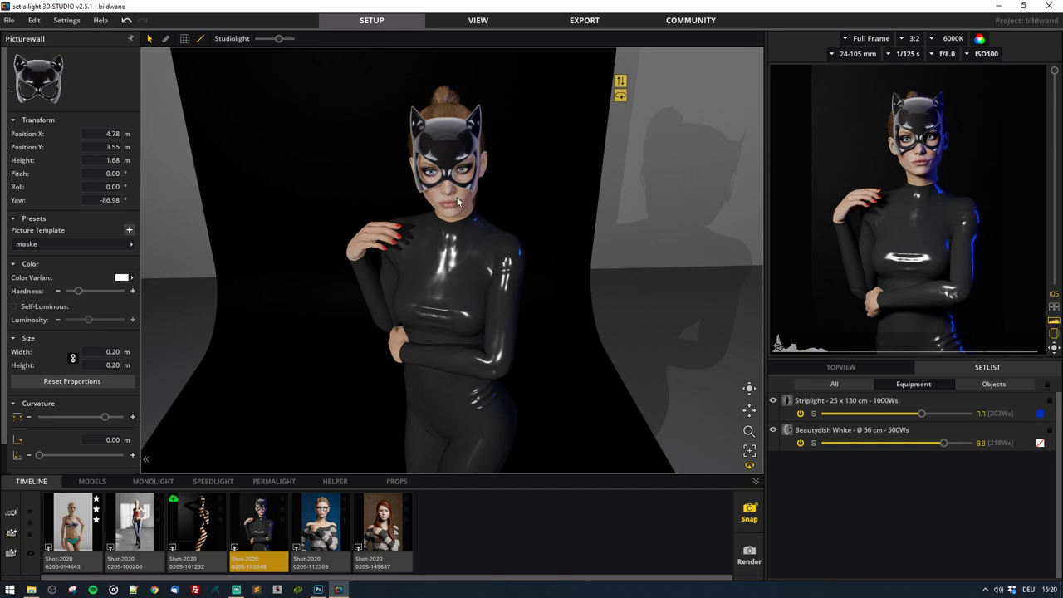
pyautogui.click(453, 156)
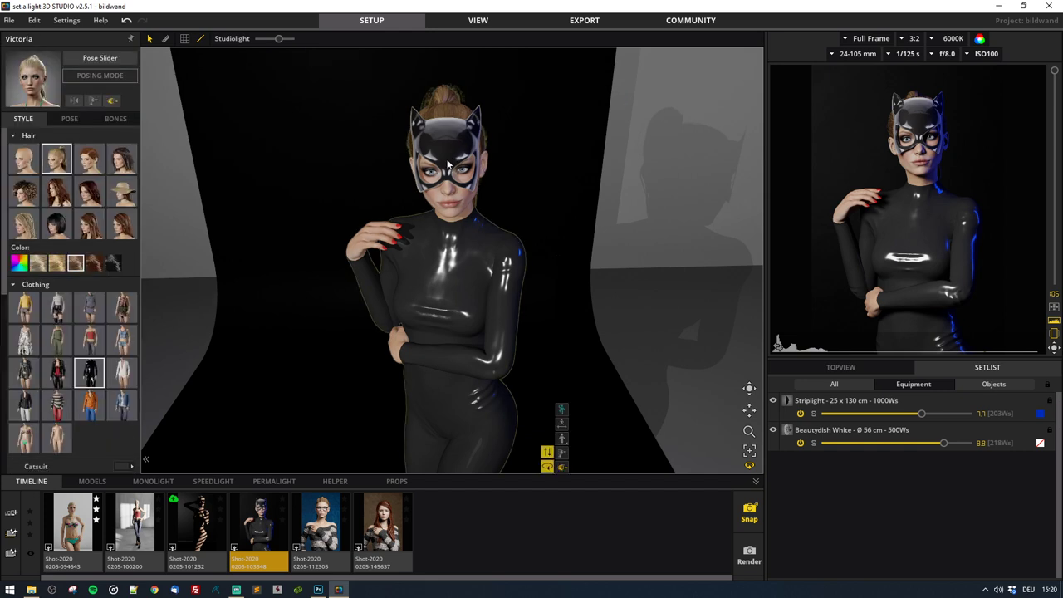
pyautogui.moveTo(446, 199); pyautogui.dragTo(475, 251, button='right')
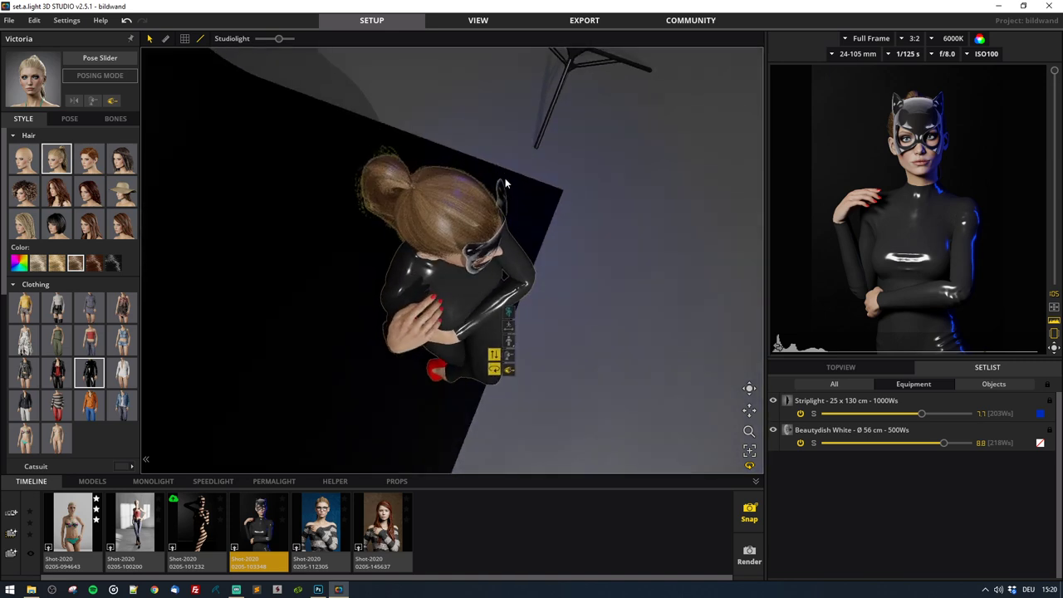
pyautogui.moveTo(563, 308); pyautogui.dragTo(489, 238, button='right')
pyautogui.scroll(-5, 489, 239)
pyautogui.scroll(-3, 489, 237)
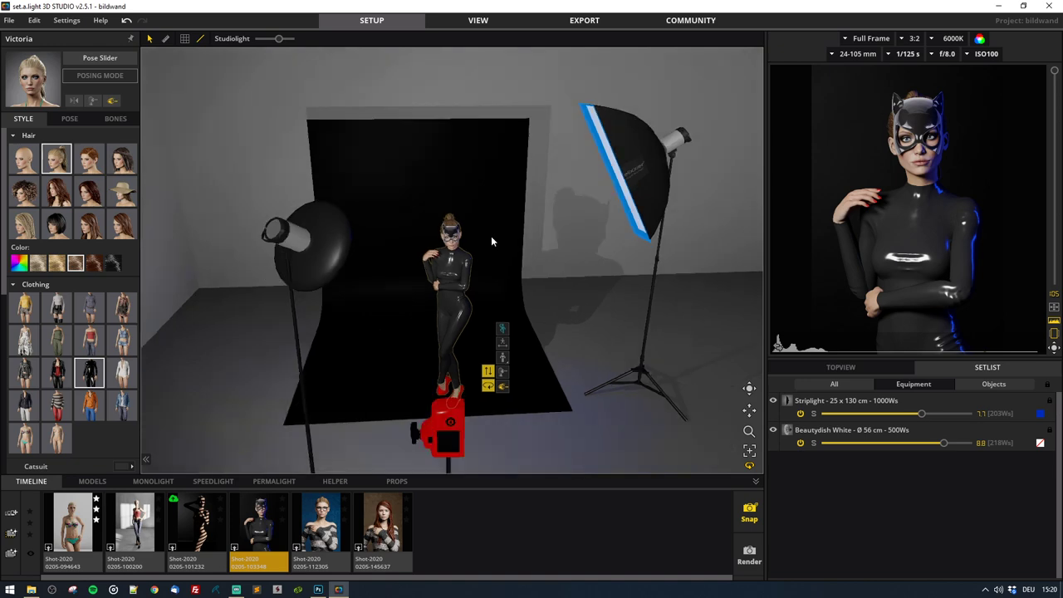
pyautogui.scroll(4, 474, 295)
pyautogui.scroll(-1, 451, 313)
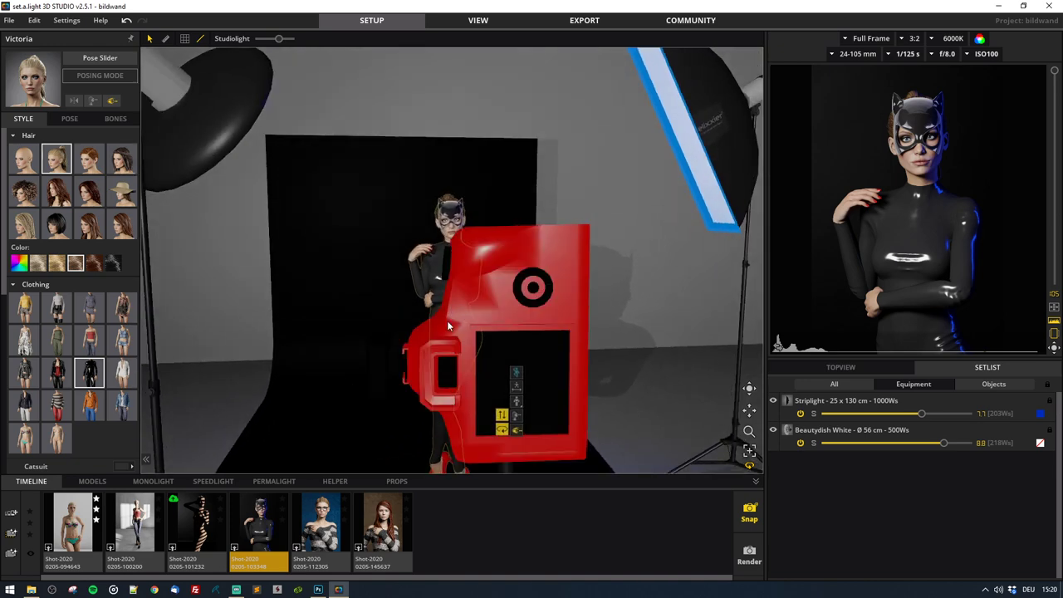
pyautogui.click(307, 531)
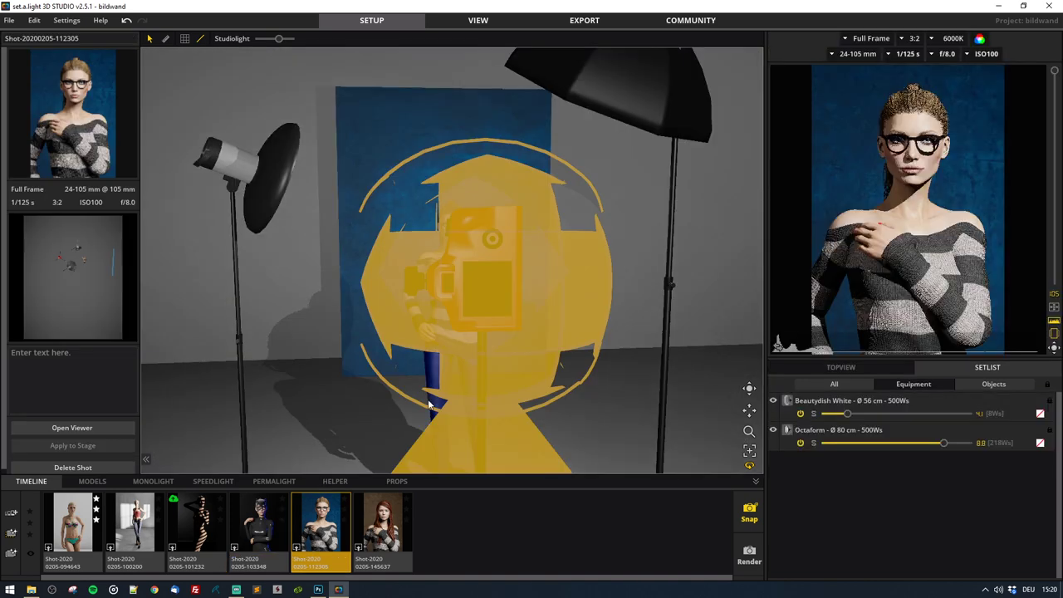
pyautogui.moveTo(675, 362); pyautogui.dragTo(551, 353, button='right')
pyautogui.scroll(-4, 598, 379)
pyautogui.click(580, 278)
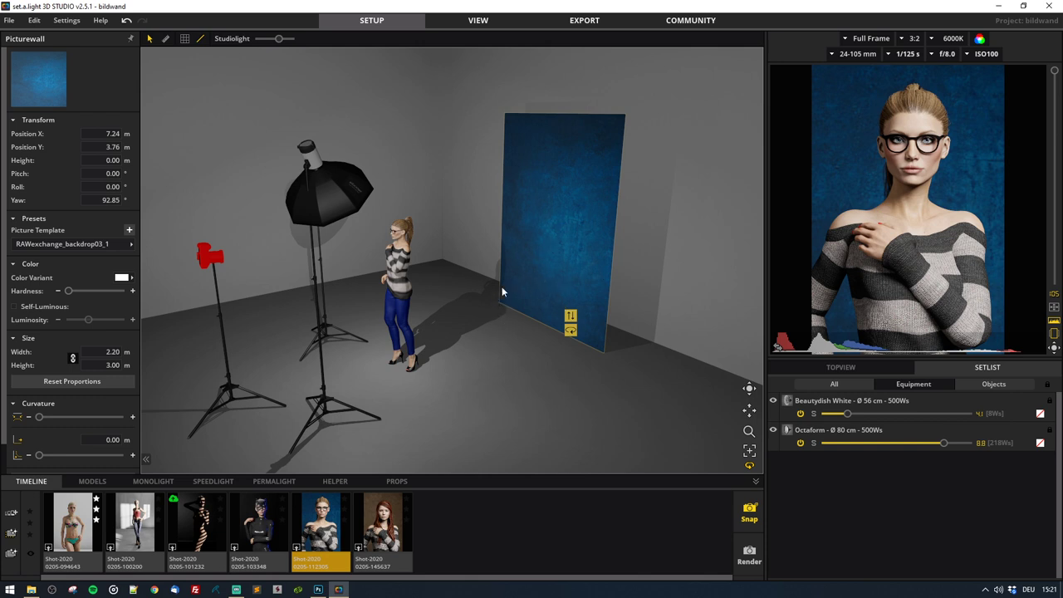
# Move the blue backdrop to about X 7.69 m, Y 3.56 m and pull the camera back to about X 0.86 m, Y 3.41 m
pyautogui.moveTo(523, 286); pyautogui.dragTo(563, 274)
pyautogui.click(432, 319)
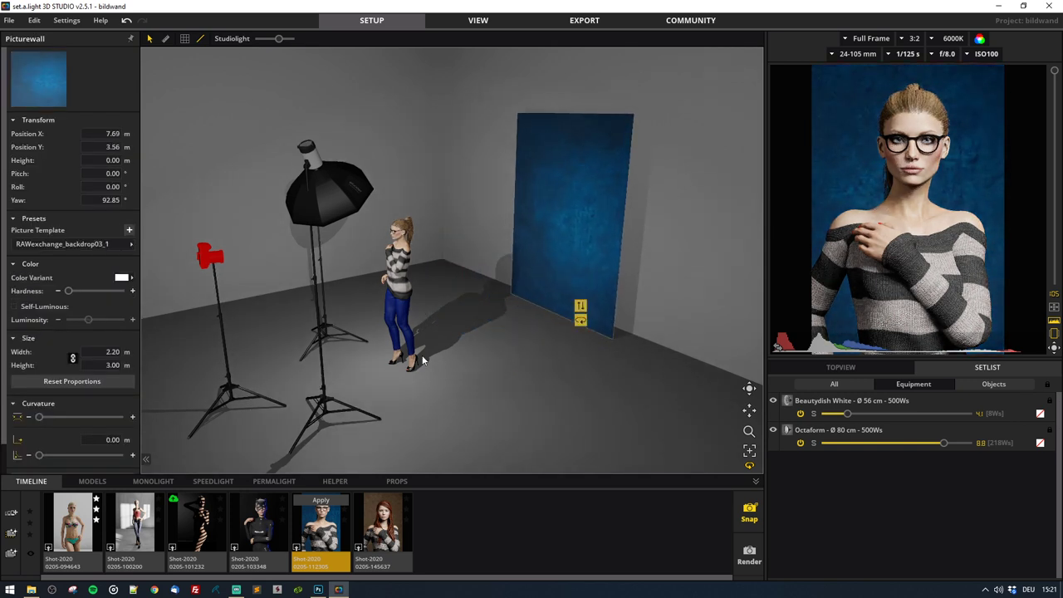
pyautogui.scroll(-5, 447, 382)
pyautogui.moveTo(292, 390); pyautogui.dragTo(393, 411, button='right')
pyautogui.moveTo(415, 384); pyautogui.dragTo(416, 474)
pyautogui.moveTo(413, 328); pyautogui.dragTo(406, 304)
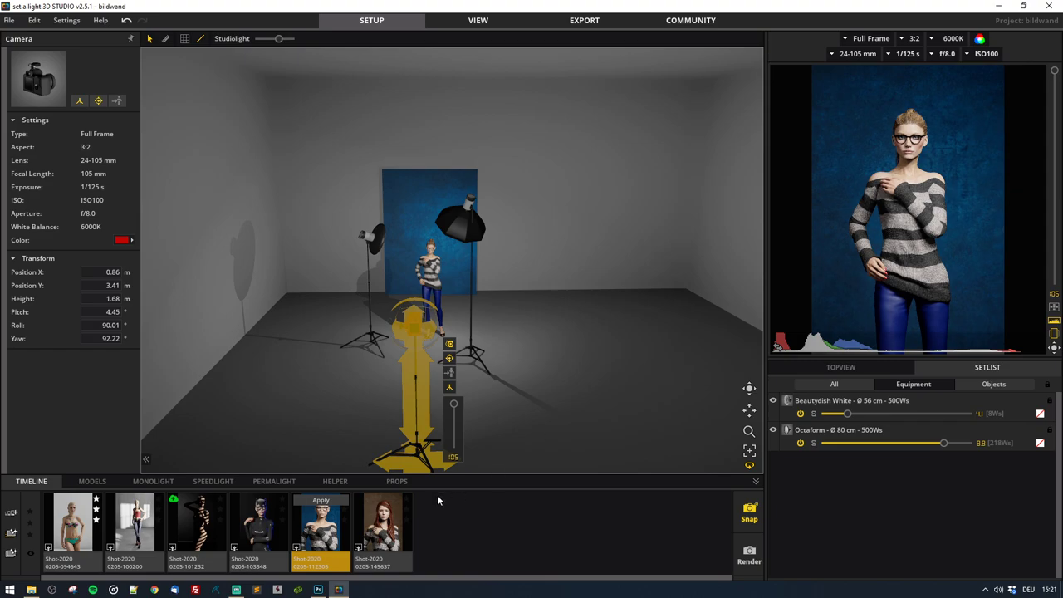
pyautogui.click(361, 549)
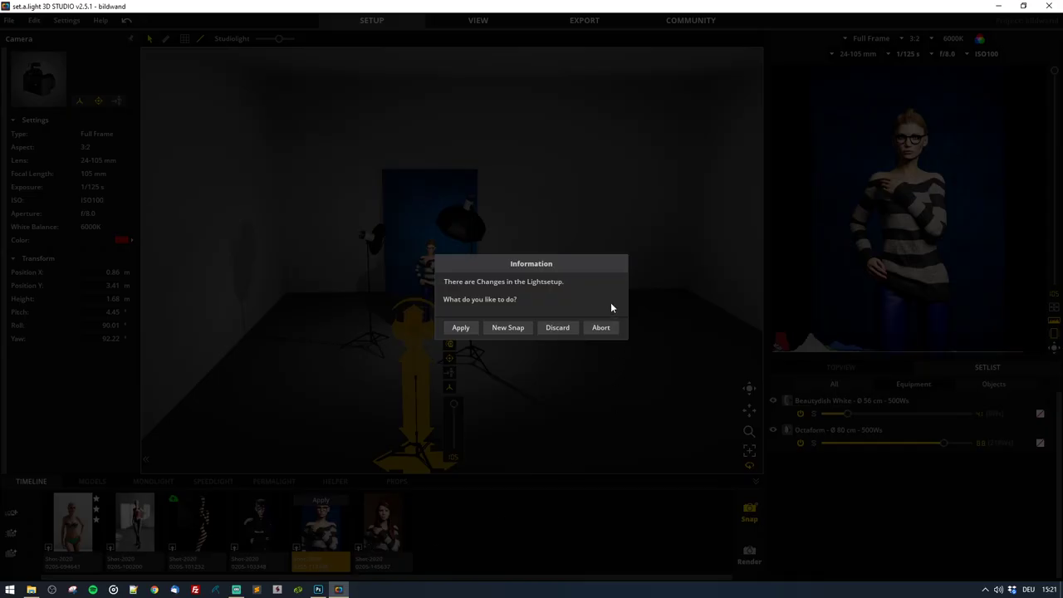
pyautogui.click(568, 328)
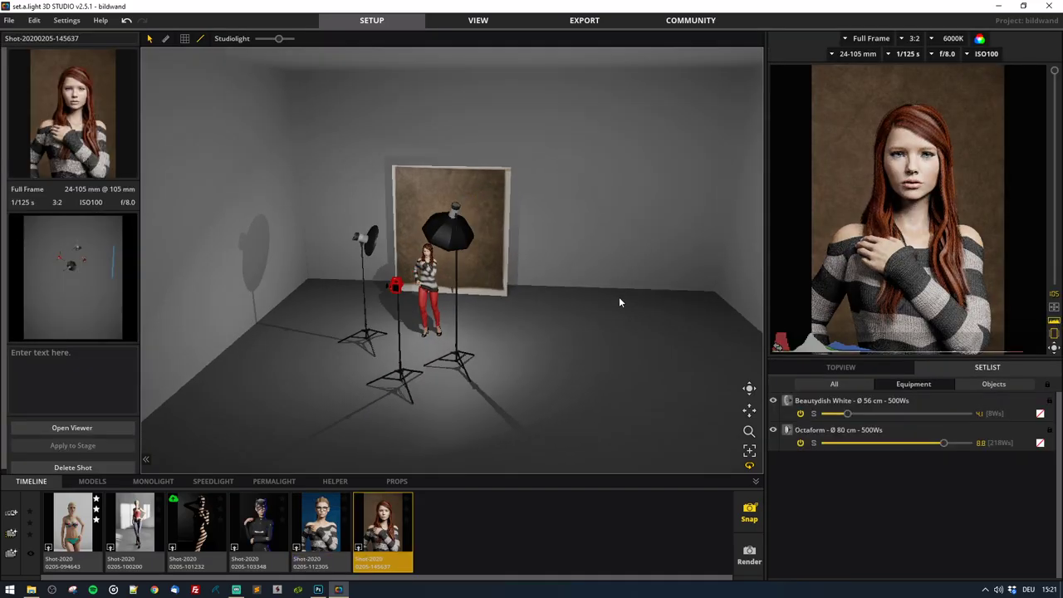
pyautogui.moveTo(619, 298); pyautogui.dragTo(550, 310)
pyautogui.scroll(8, 570, 296)
pyautogui.moveTo(568, 295); pyautogui.dragTo(308, 393, button='right')
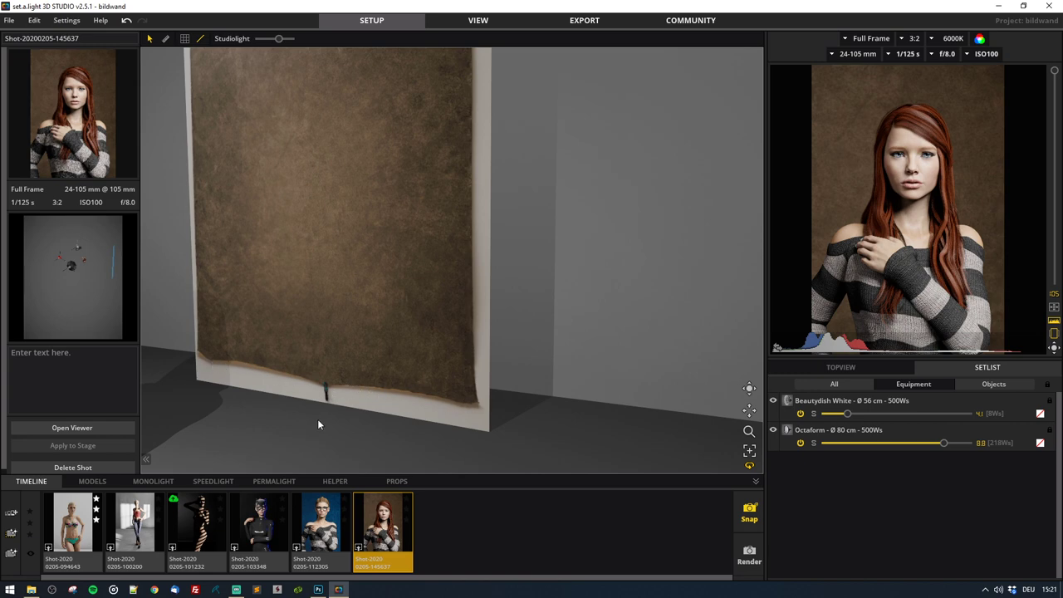
# Curve the lower part of the brown backdrop Picturewall onto the floor with a curvature value of 0.28 m
pyautogui.click(306, 354)
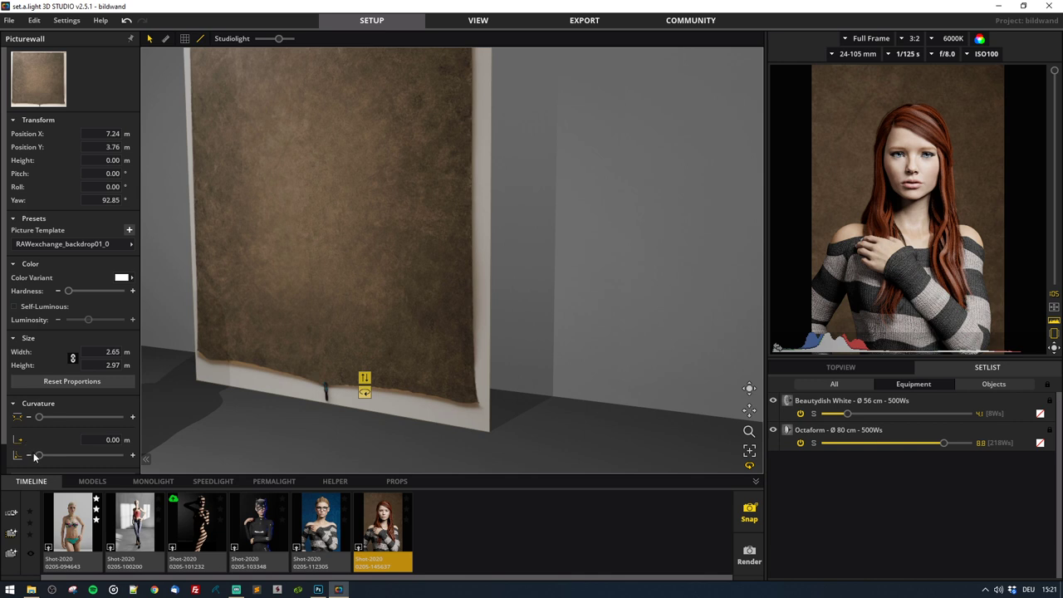
pyautogui.moveTo(18, 440); pyautogui.dragTo(57, 455)
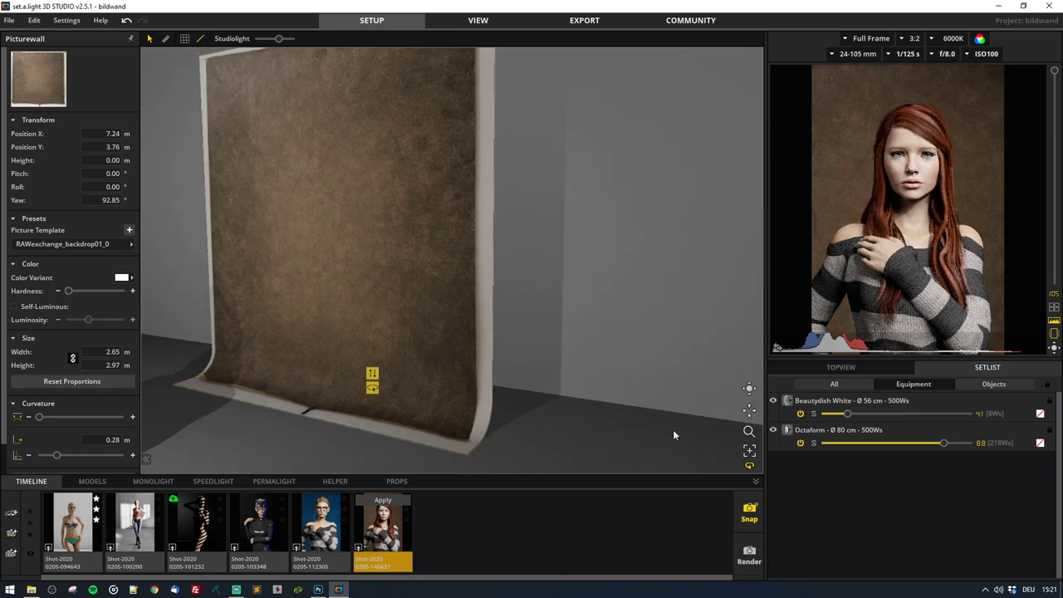
pyautogui.moveTo(674, 430); pyautogui.dragTo(625, 435, button='right')
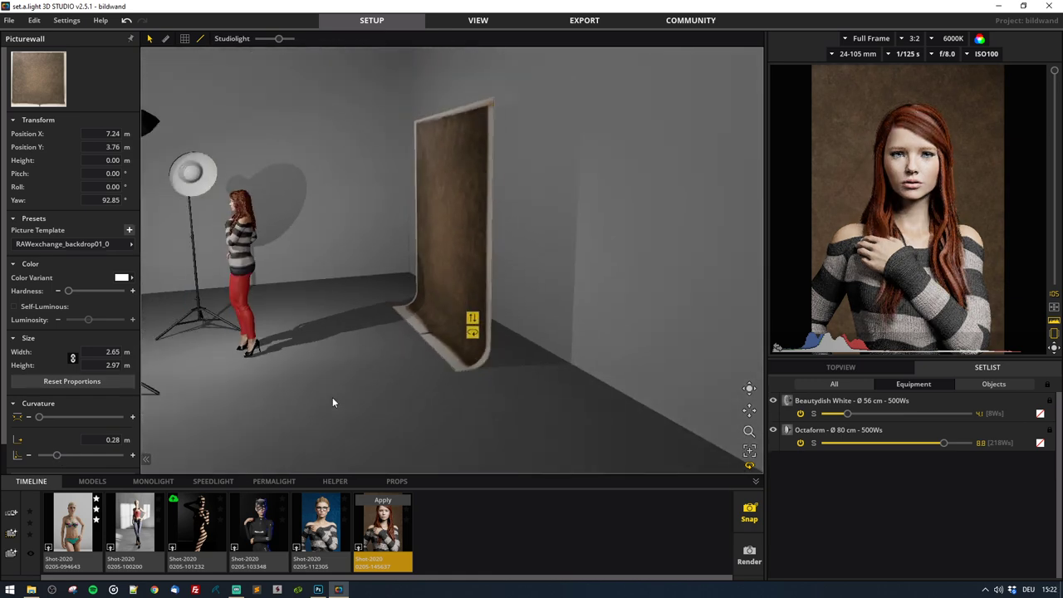
# Switch the camera to the 18-300 mm lens and set its focal length to 39 mm
pyautogui.moveTo(304, 393); pyautogui.dragTo(384, 393, button='right')
pyautogui.scroll(-3, 382, 396)
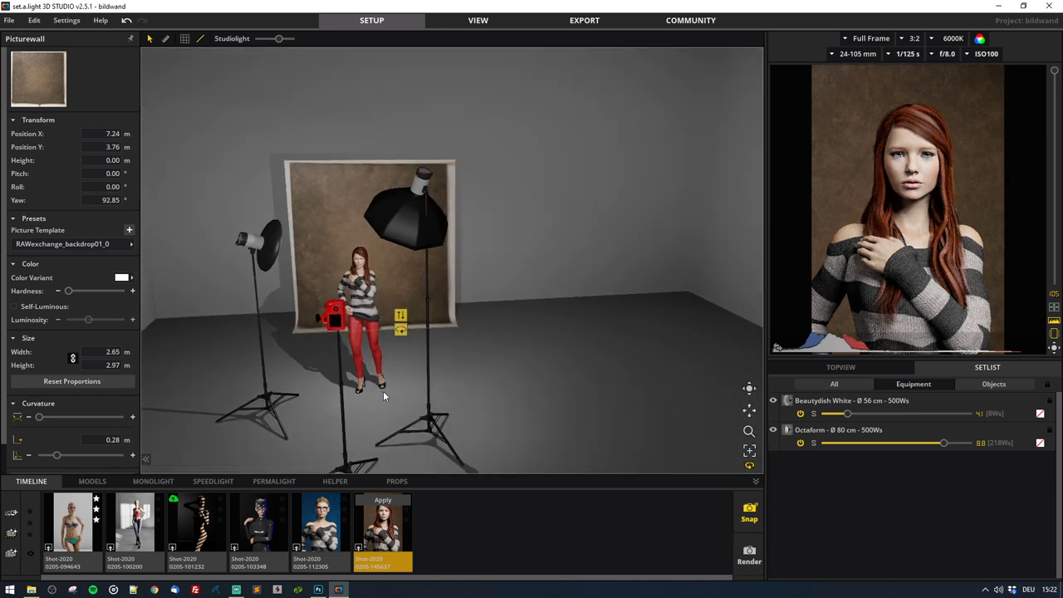
pyautogui.click(331, 321)
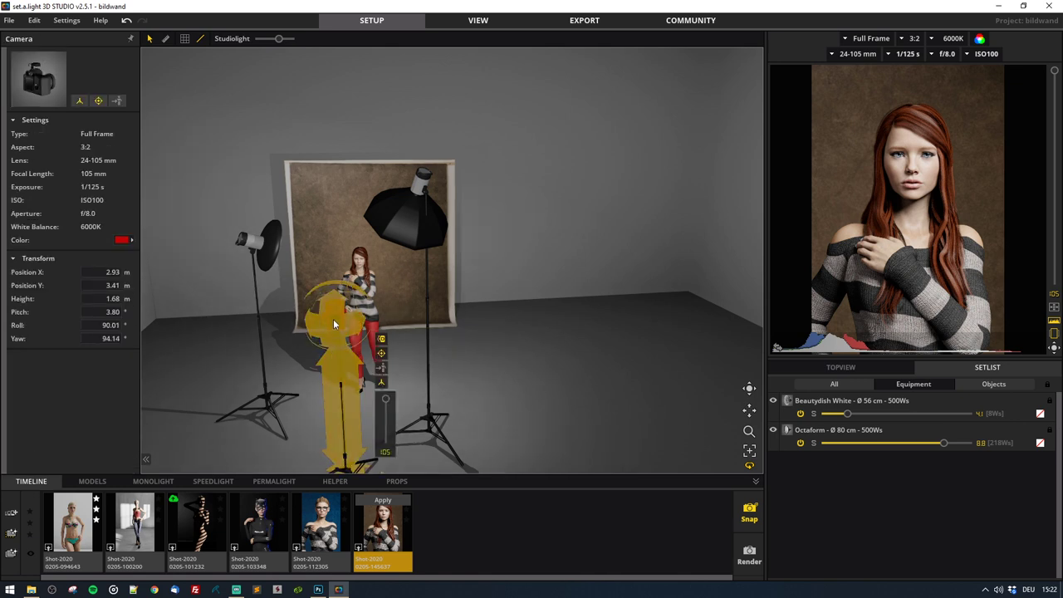
pyautogui.click(852, 54)
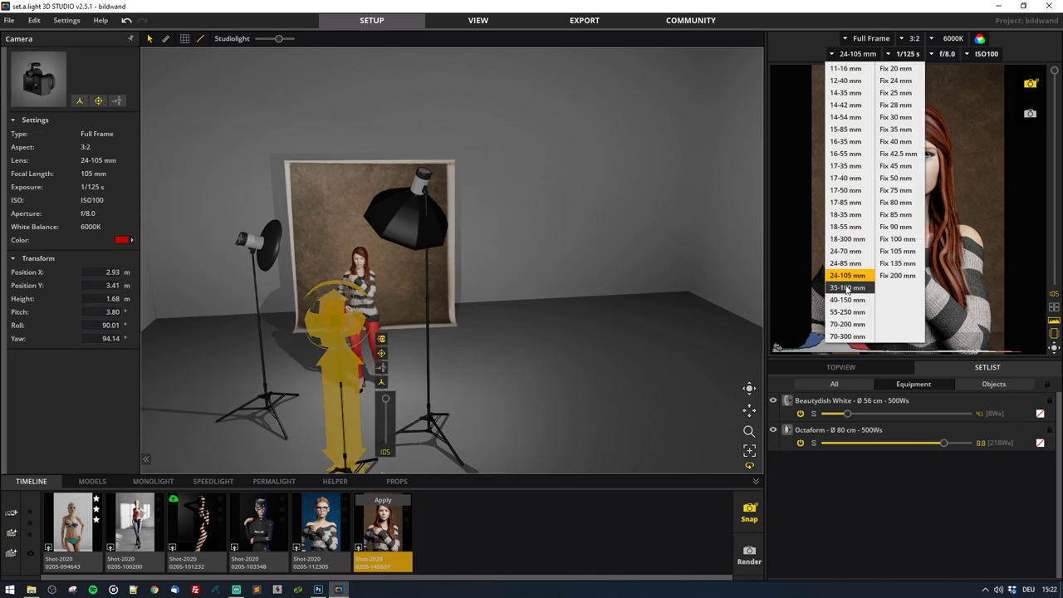
pyautogui.click(849, 238)
pyautogui.moveTo(1054, 281); pyautogui.dragTo(1056, 268)
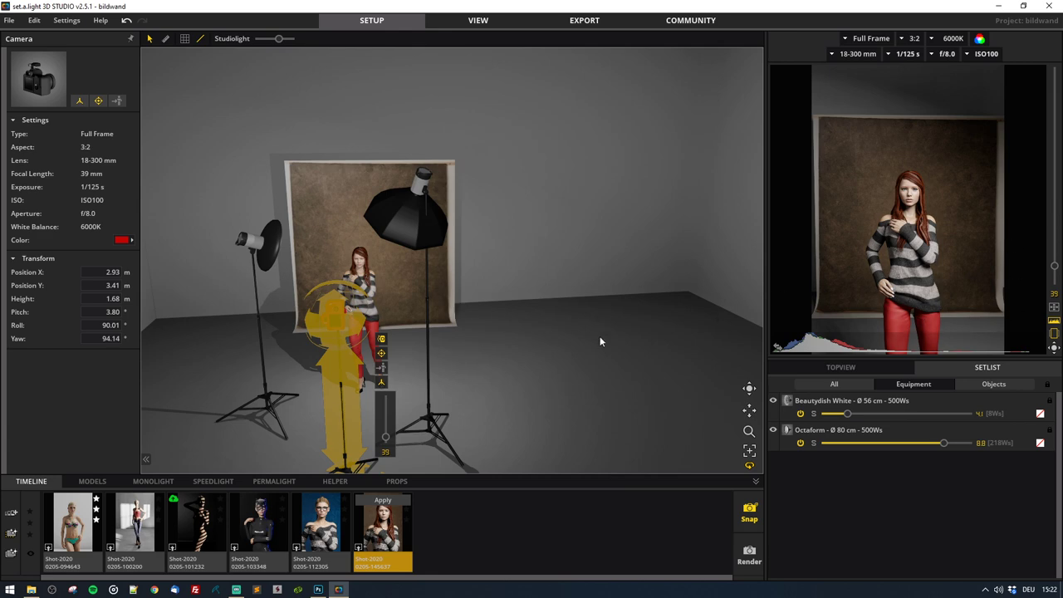
# Add the Table Lagarde prop to the studio floor at about X 3.80 m, Y 5.97 m
pyautogui.click(556, 352)
pyautogui.moveTo(593, 351); pyautogui.dragTo(530, 347)
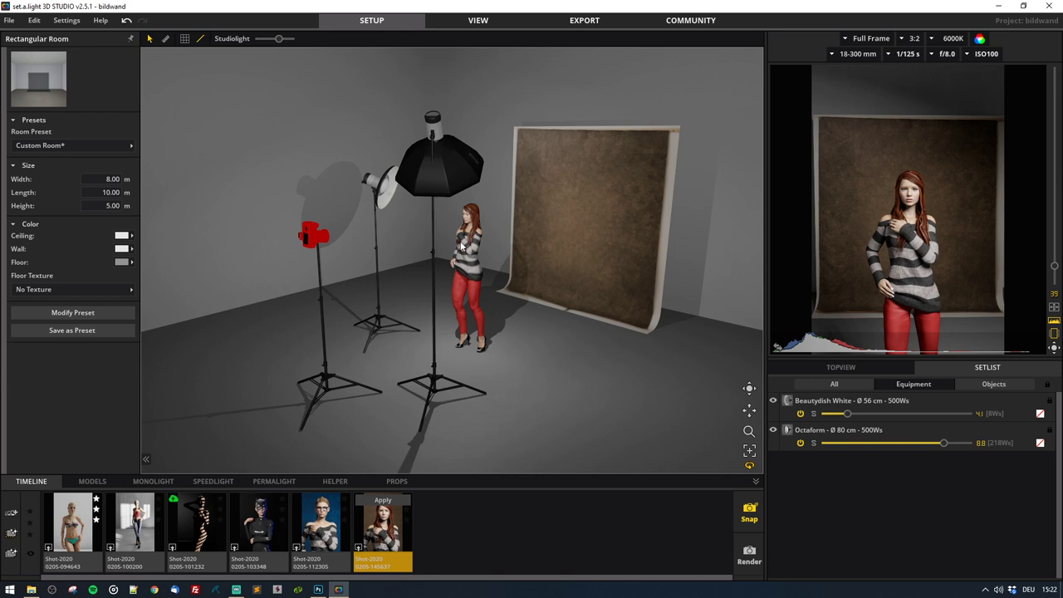
pyautogui.scroll(-4, 567, 357)
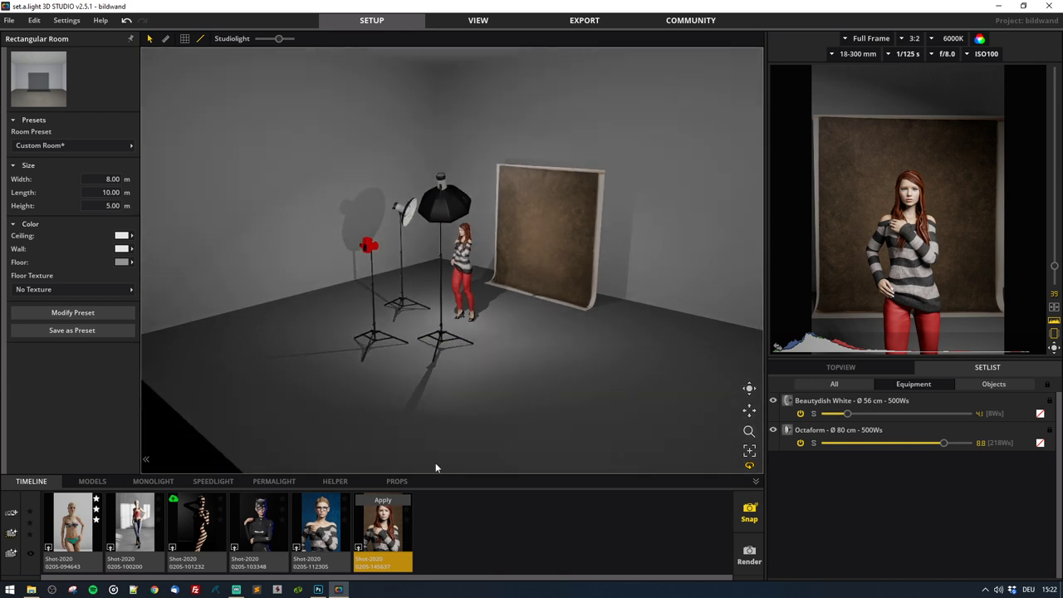
pyautogui.click(397, 481)
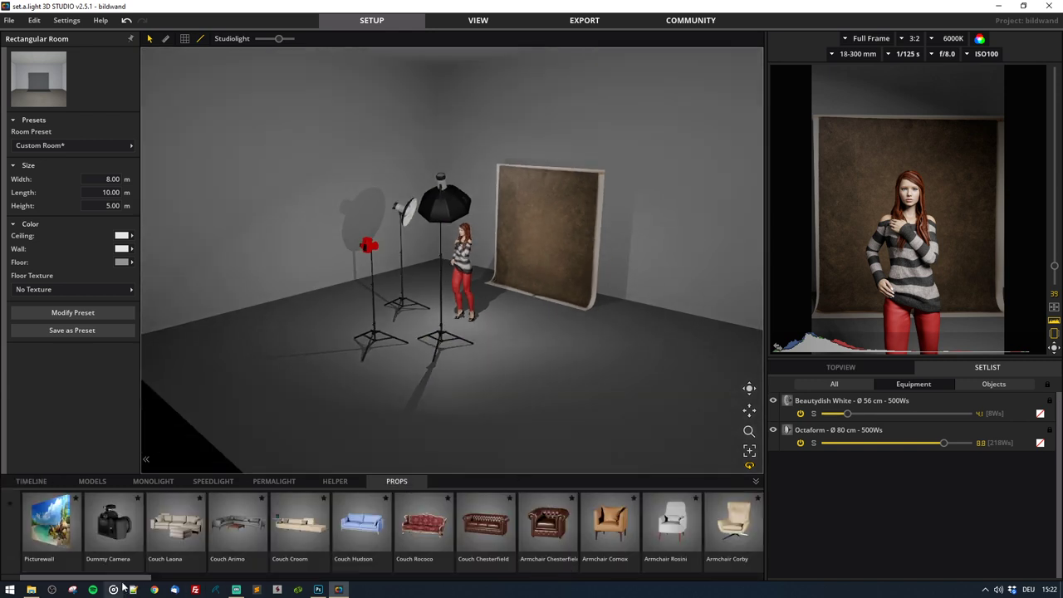
pyautogui.moveTo(130, 582); pyautogui.dragTo(382, 583)
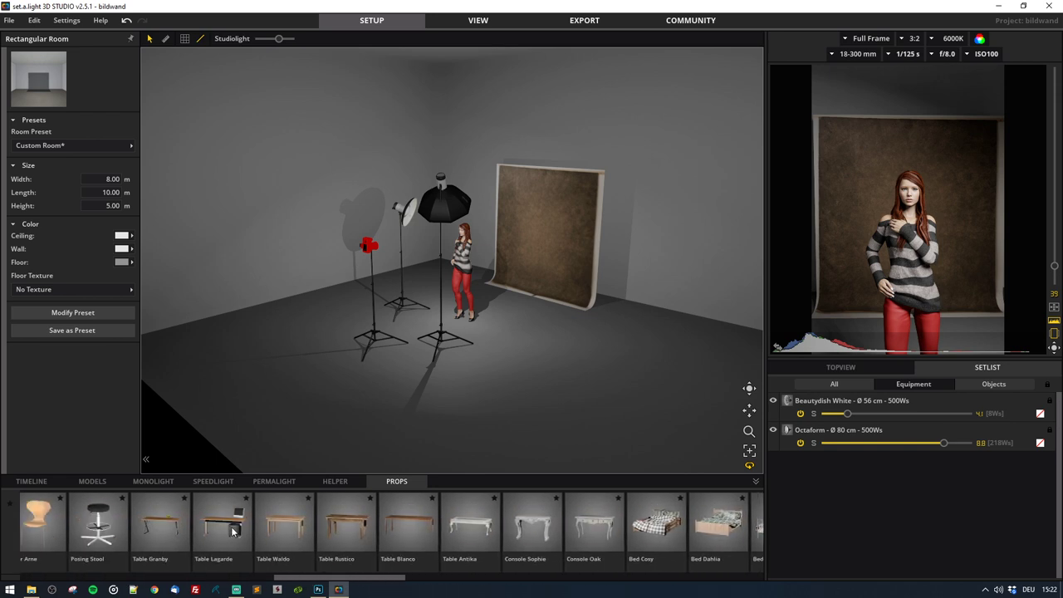
pyautogui.moveTo(234, 532); pyautogui.dragTo(554, 314)
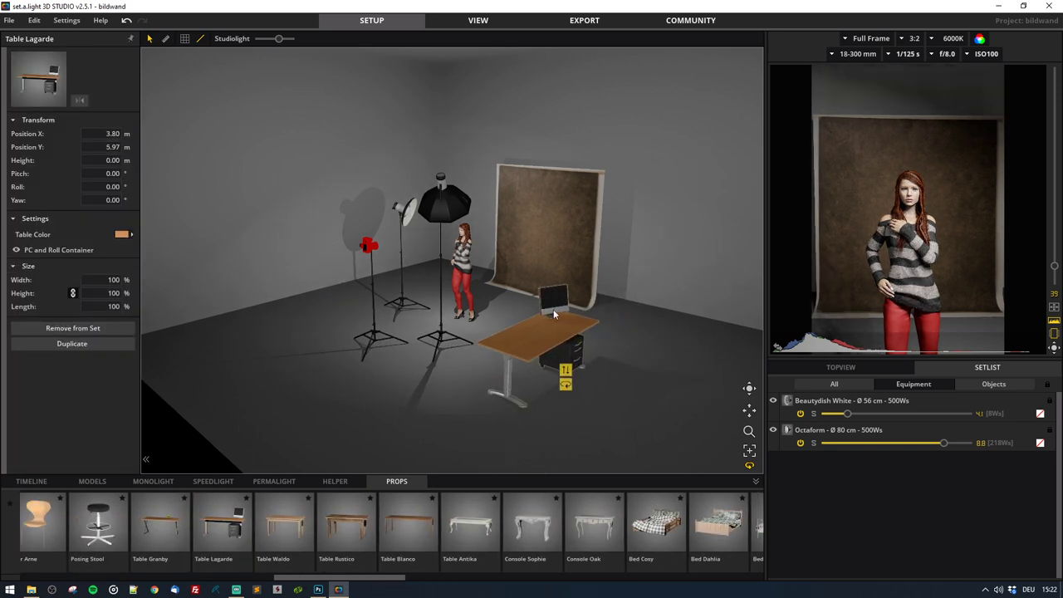
# Rotate the Table Lagarde prop to a yaw of about 15.93° and remove it from the set
pyautogui.moveTo(563, 388); pyautogui.dragTo(535, 380)
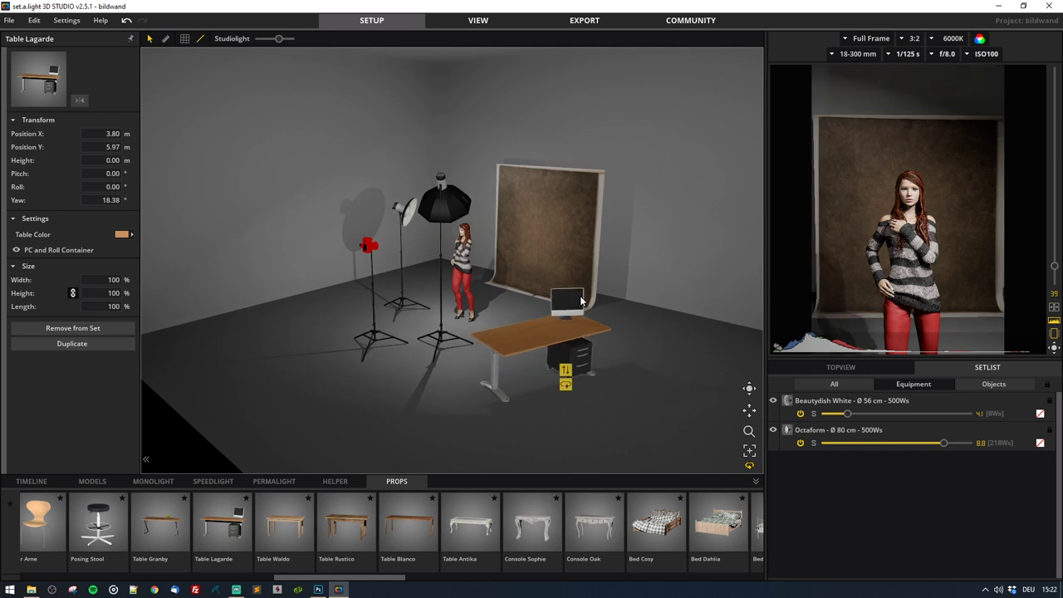
pyautogui.scroll(2, 579, 303)
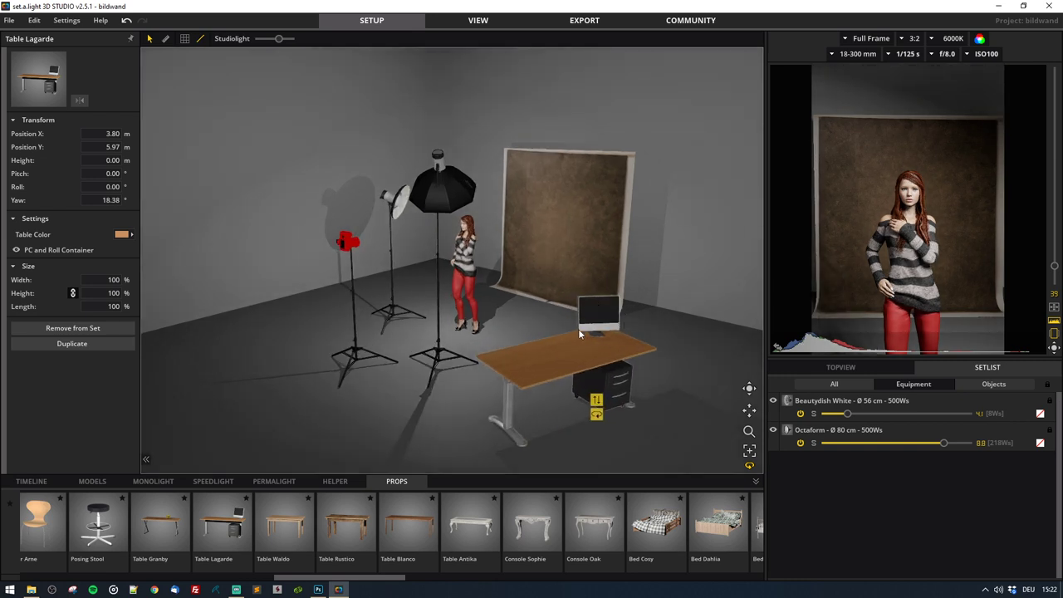
pyautogui.moveTo(596, 413); pyautogui.dragTo(600, 415)
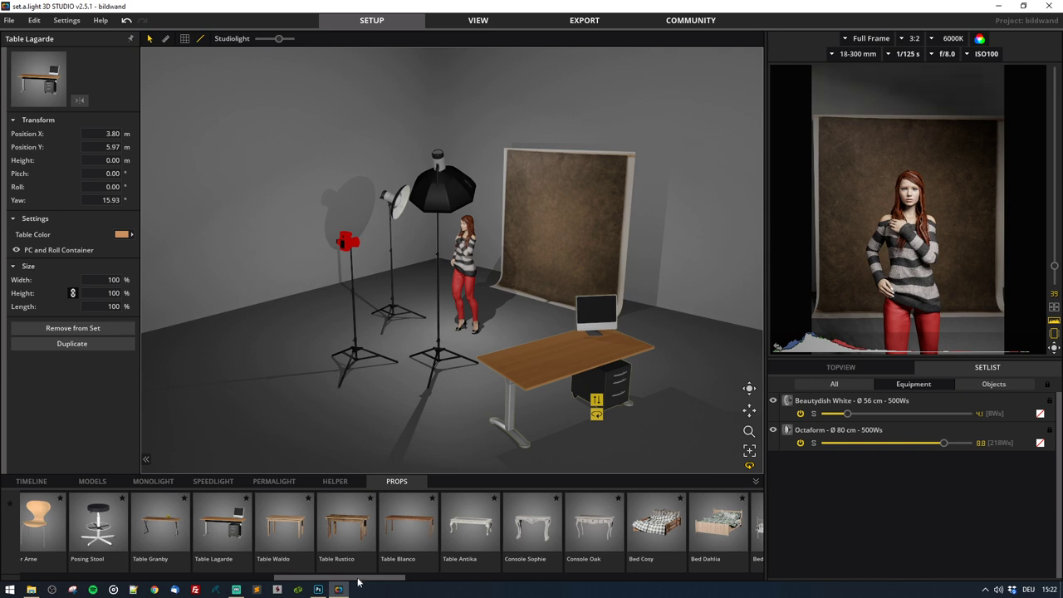
pyautogui.moveTo(365, 578); pyautogui.dragTo(404, 576)
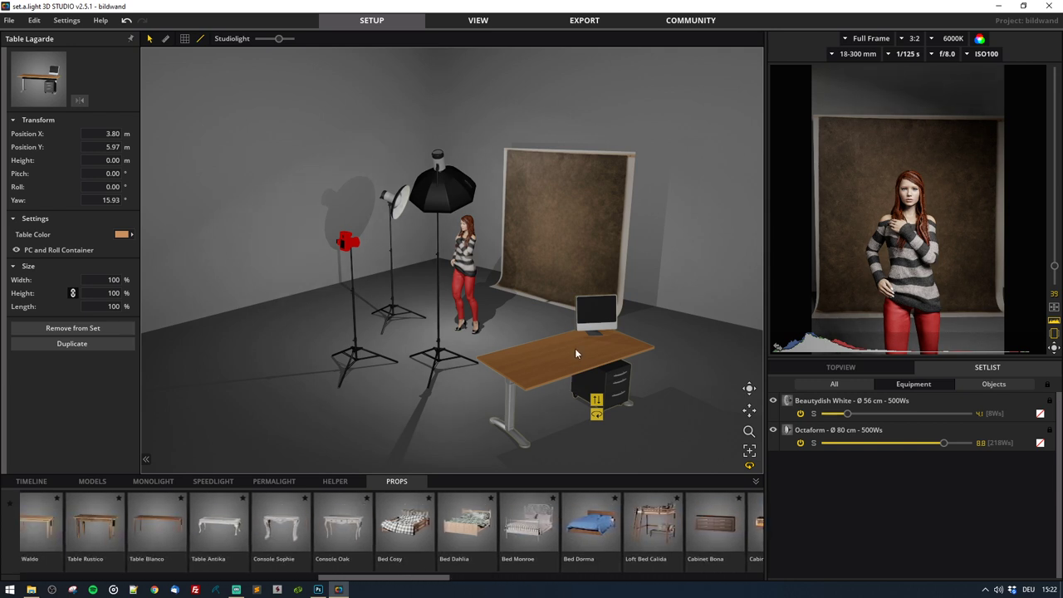
pyautogui.press('Delete')
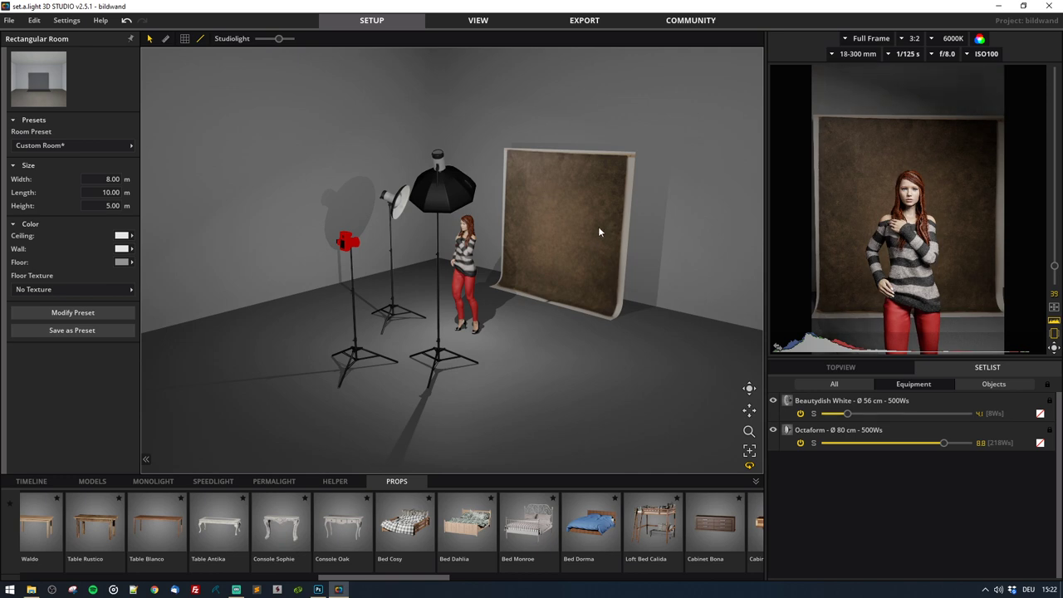
# Replace the brown backdrop's picture template with the dog cutout 447620908_4620158f6a_o
pyautogui.moveTo(516, 321); pyautogui.dragTo(590, 340)
pyautogui.moveTo(331, 259); pyautogui.dragTo(367, 213)
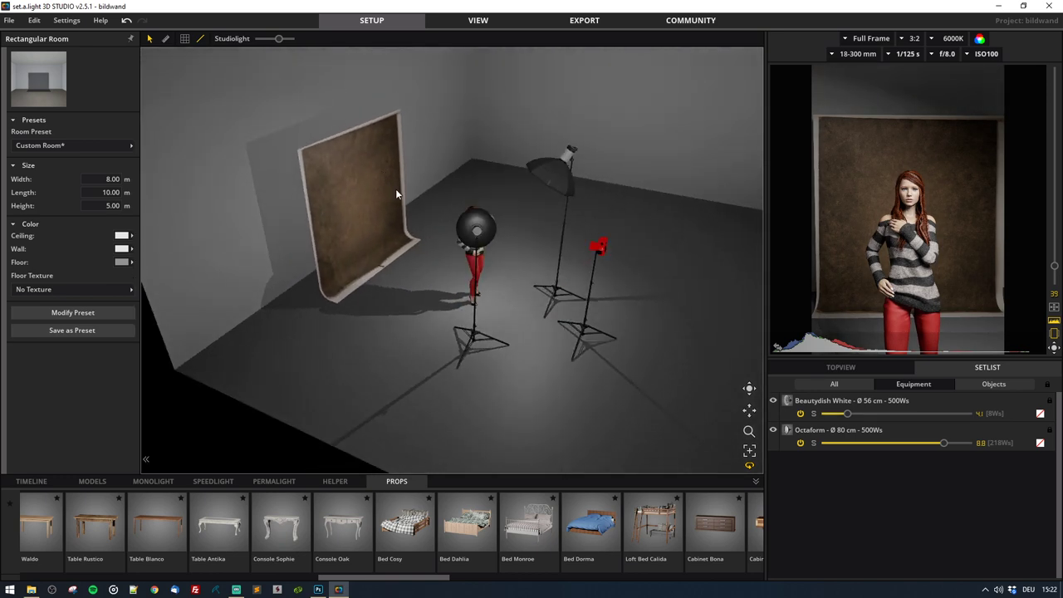
pyautogui.click(322, 198)
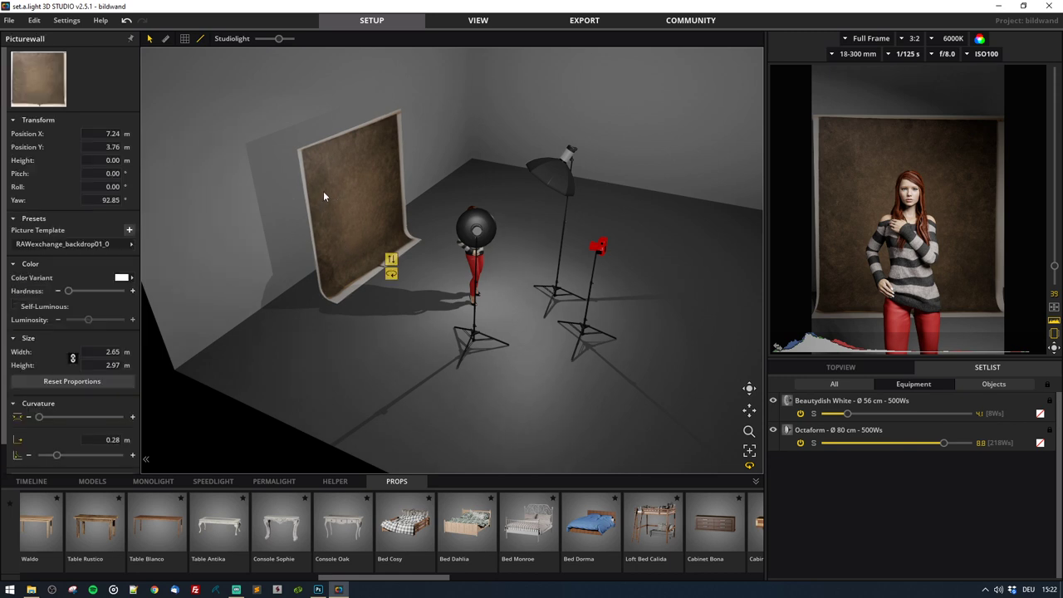
pyautogui.click(107, 245)
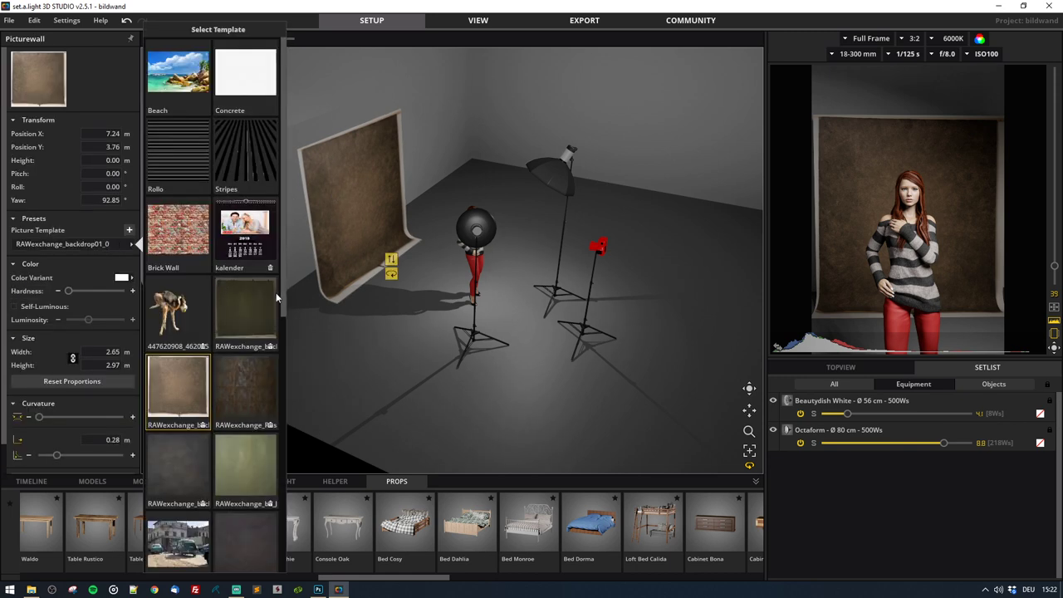
pyautogui.scroll(-1, 239, 344)
pyautogui.click(178, 283)
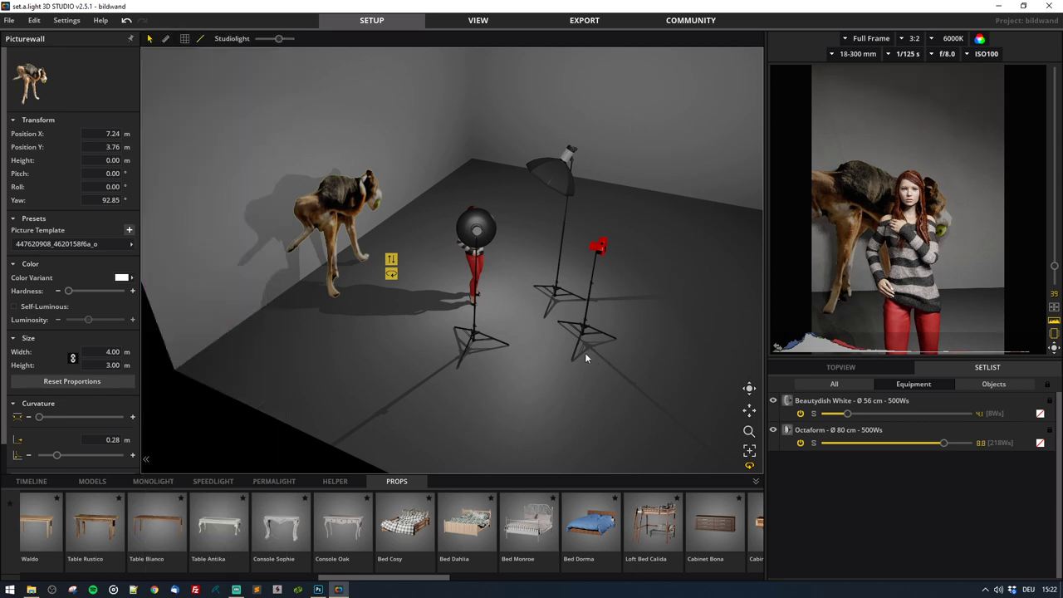
# Shrink the dog picture to about 1.49 × 1.11 m and place it next to the model at about X 4.64 m, Y 4.15 m
pyautogui.moveTo(353, 213); pyautogui.dragTo(396, 224)
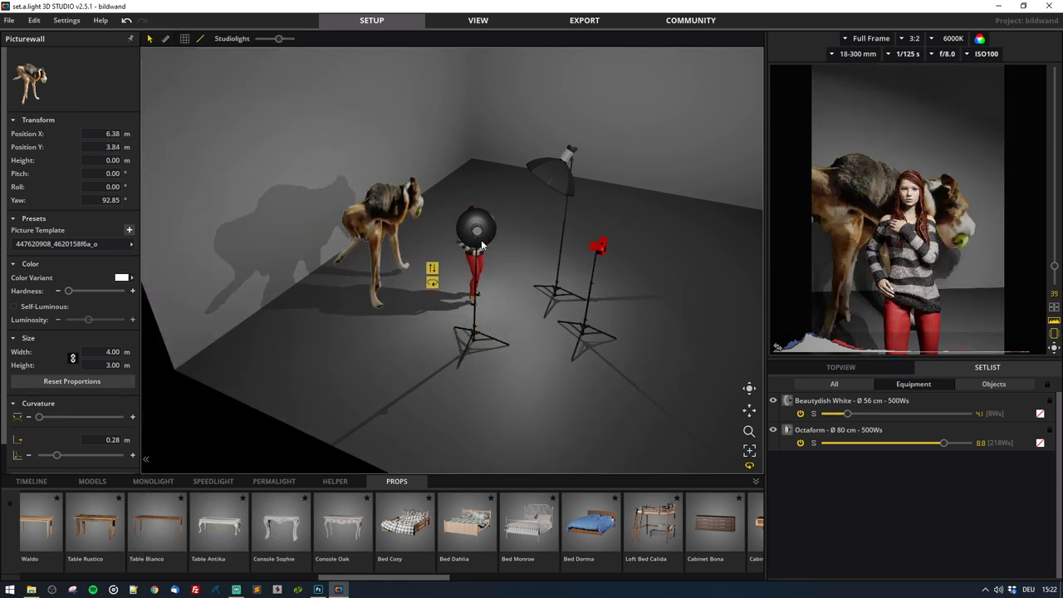
pyautogui.moveTo(486, 246); pyautogui.dragTo(426, 214, button='right')
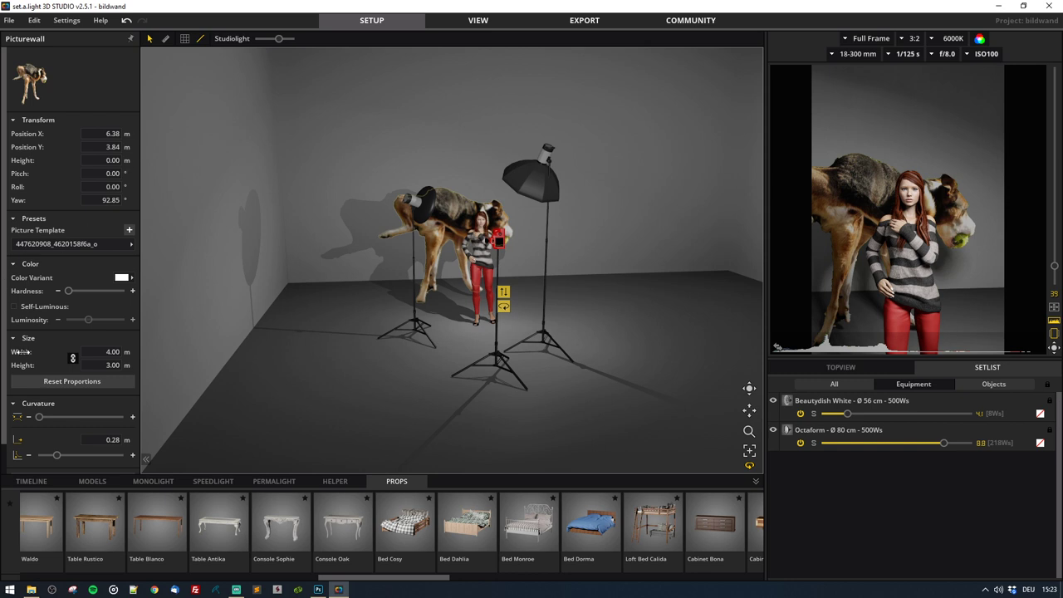
pyautogui.moveTo(23, 352); pyautogui.dragTo(1, 410)
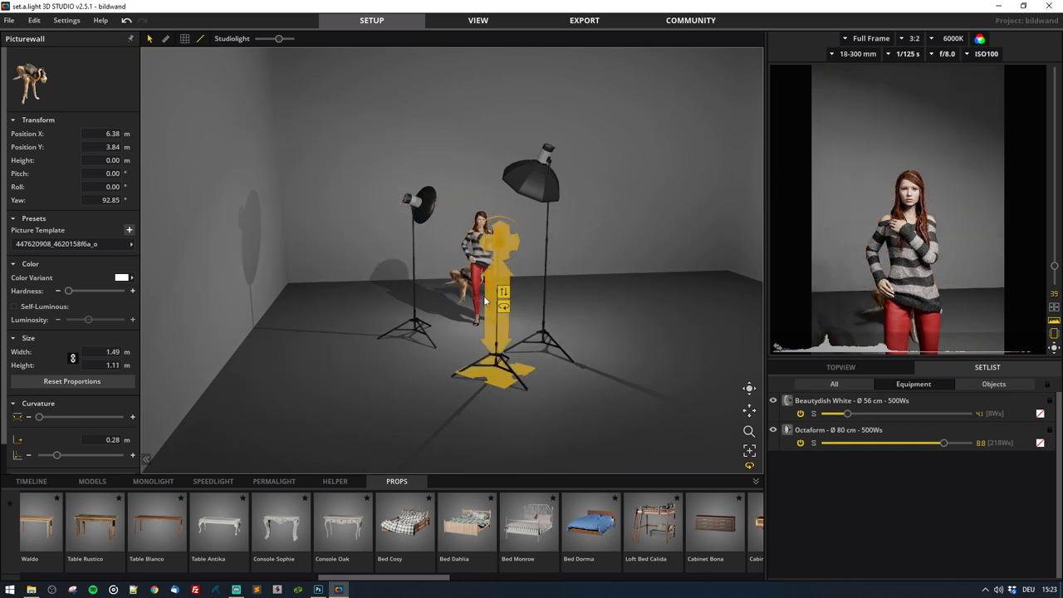
pyautogui.moveTo(485, 301); pyautogui.dragTo(491, 308)
# Pull the camera back to about X 1.23 m, Y 3.13 m and aim it with pitch 10.22° and yaw 98.36°
pyautogui.moveTo(502, 377); pyautogui.dragTo(511, 454)
pyautogui.moveTo(511, 269); pyautogui.dragTo(511, 228)
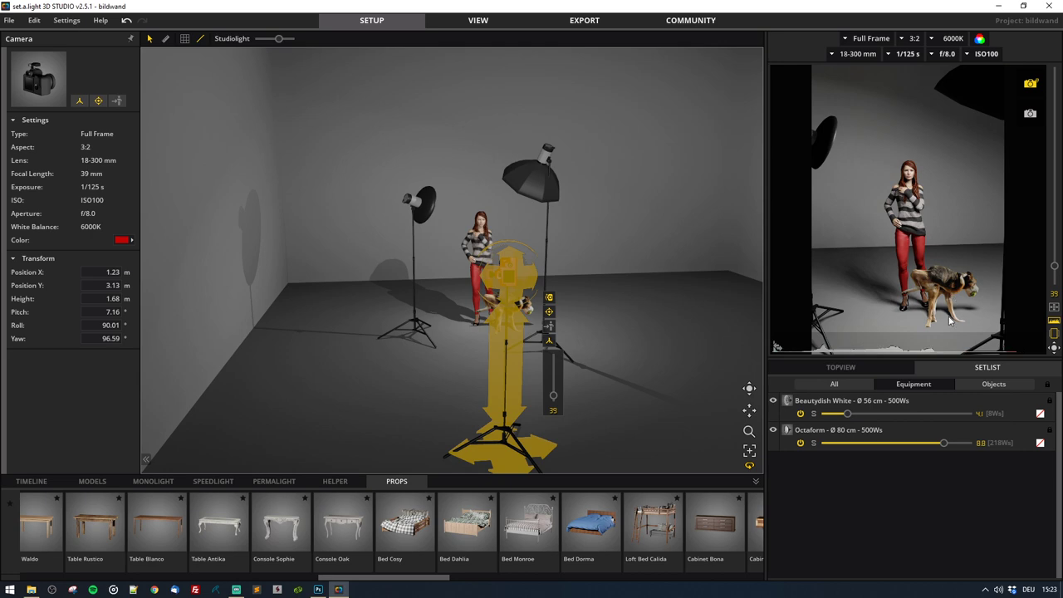
pyautogui.moveTo(931, 314); pyautogui.dragTo(920, 295)
pyautogui.moveTo(365, 342); pyautogui.dragTo(970, 334)
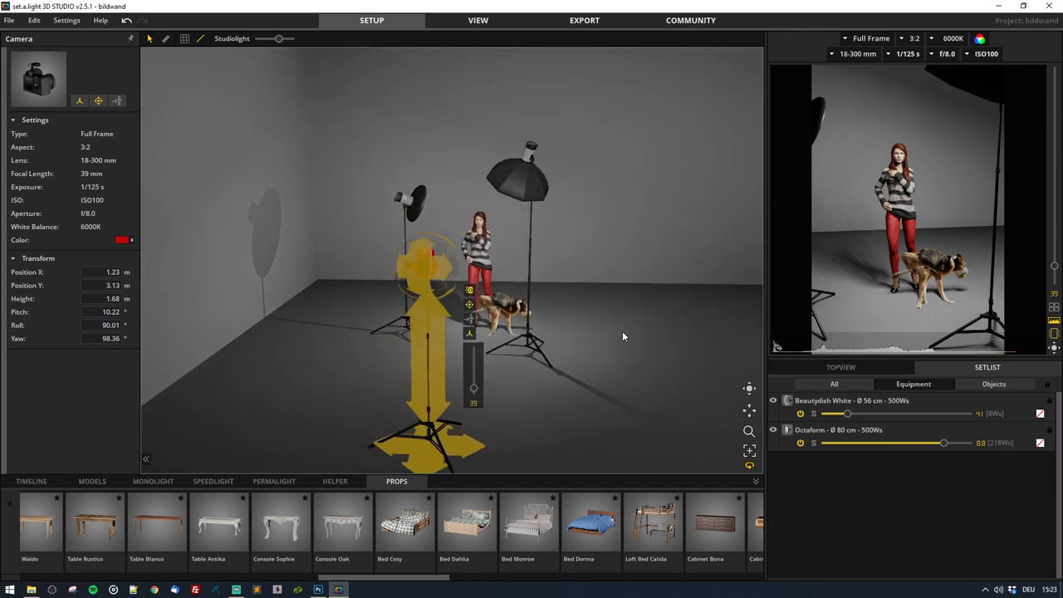
# Change the dog Picturewall's template to the oval Water_surface_of_Lake_Kh picture
pyautogui.scroll(5, 576, 320)
pyautogui.moveTo(576, 322); pyautogui.dragTo(542, 308, button='right')
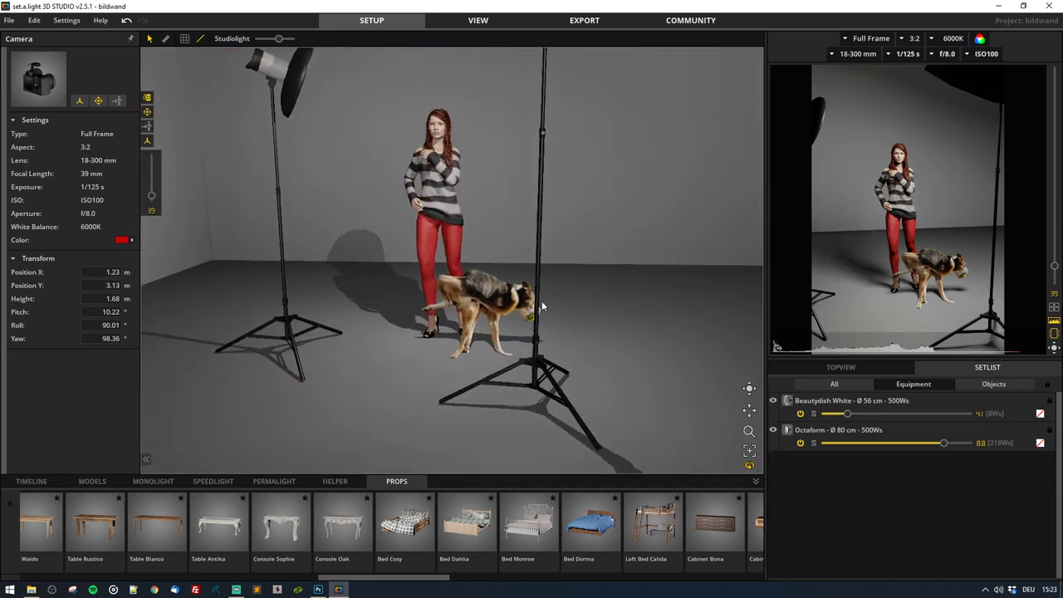
pyautogui.scroll(-2, 542, 308)
pyautogui.scroll(-4, 543, 312)
pyautogui.moveTo(432, 336); pyautogui.dragTo(506, 379)
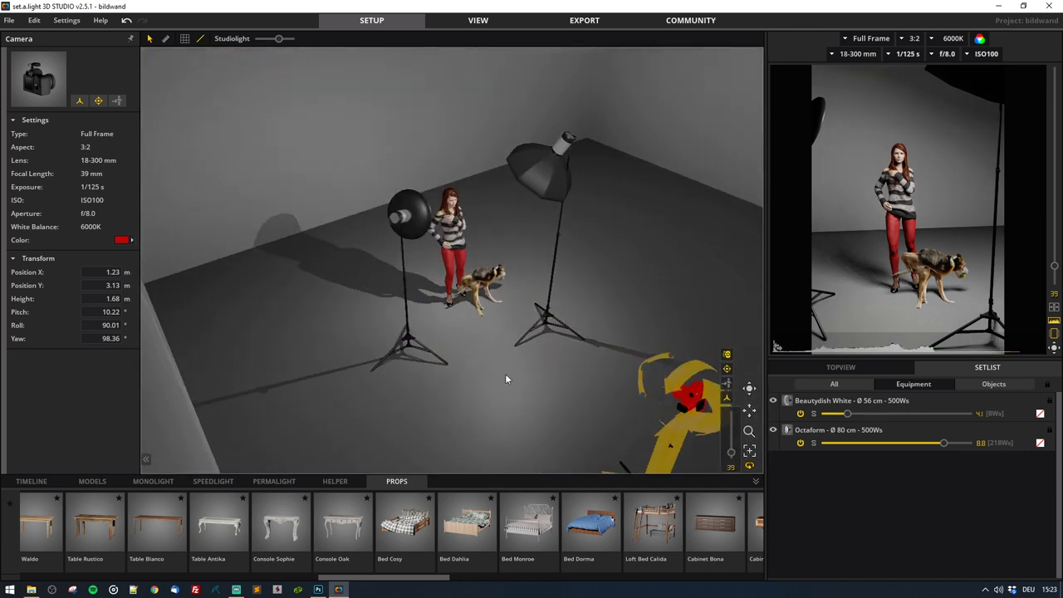
pyautogui.click(492, 280)
pyautogui.click(130, 243)
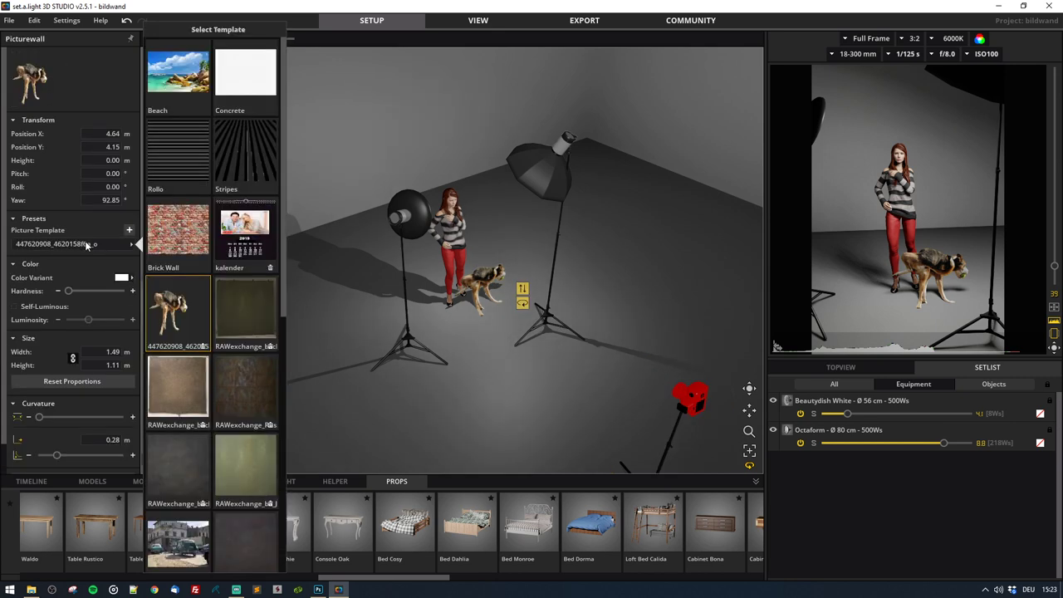
pyautogui.scroll(-5, 211, 333)
pyautogui.scroll(-3, 211, 334)
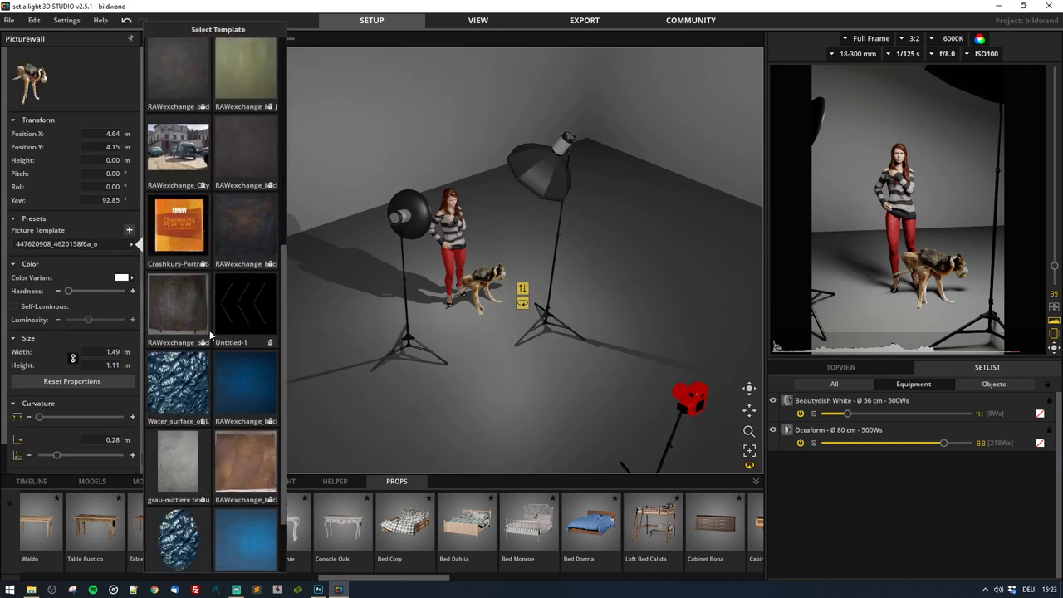
pyautogui.click(179, 448)
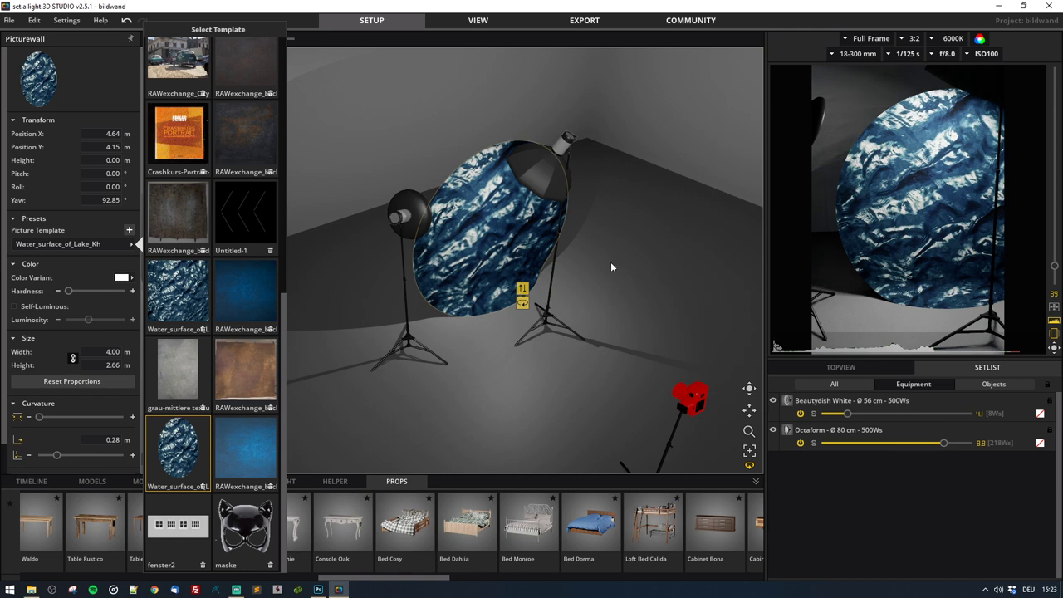
# Lay the oval water picture flat under the model at about X 3.99 m, Y 3.61 m, with pitch 90.02° and curvature 0.00 m
pyautogui.moveTo(494, 249); pyautogui.dragTo(639, 229)
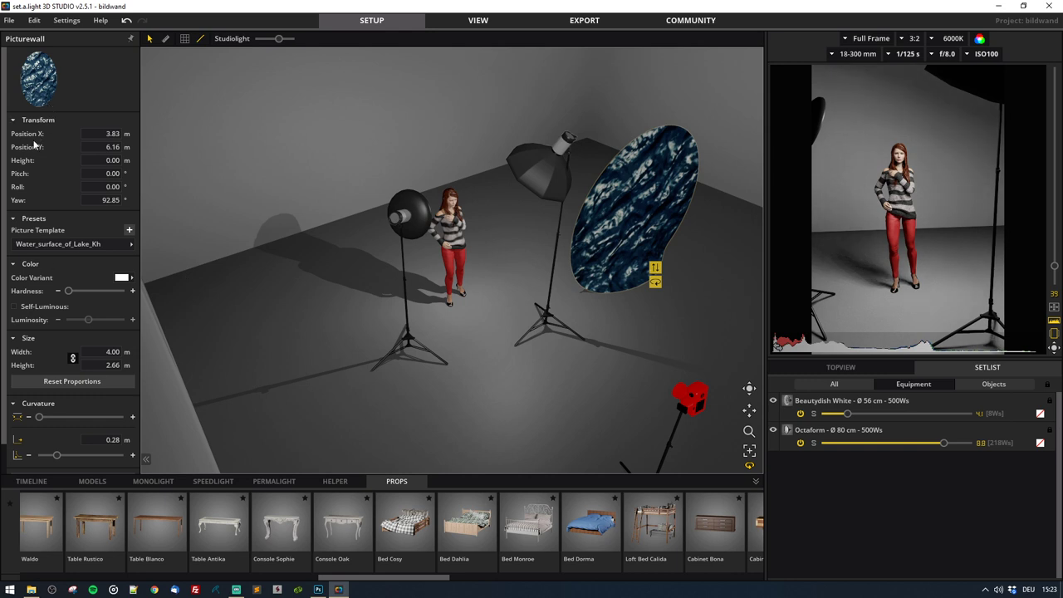
pyautogui.moveTo(23, 173); pyautogui.dragTo(185, 196)
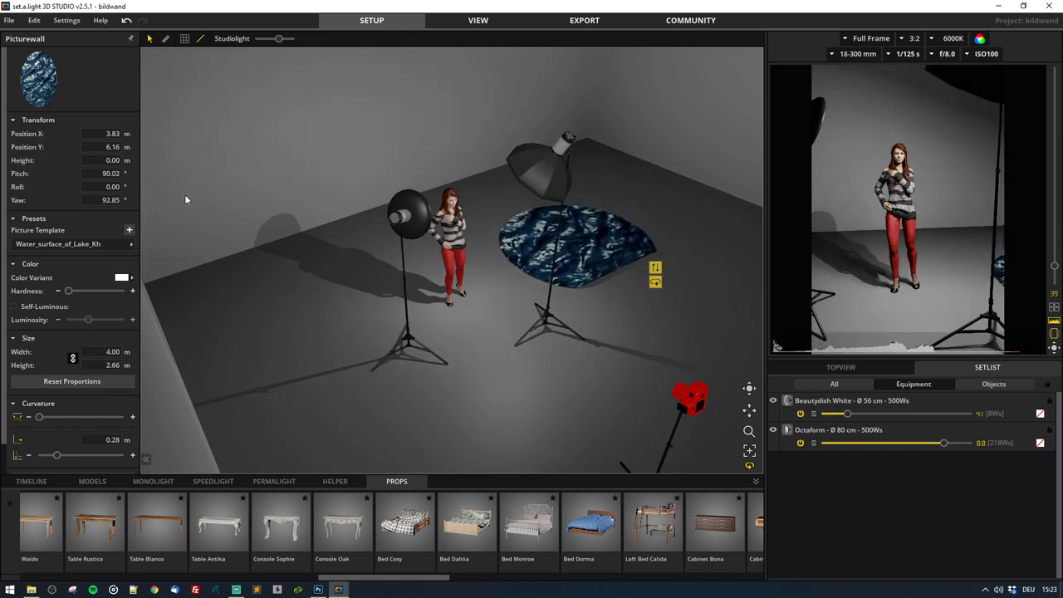
pyautogui.moveTo(56, 455); pyautogui.dragTo(6, 441)
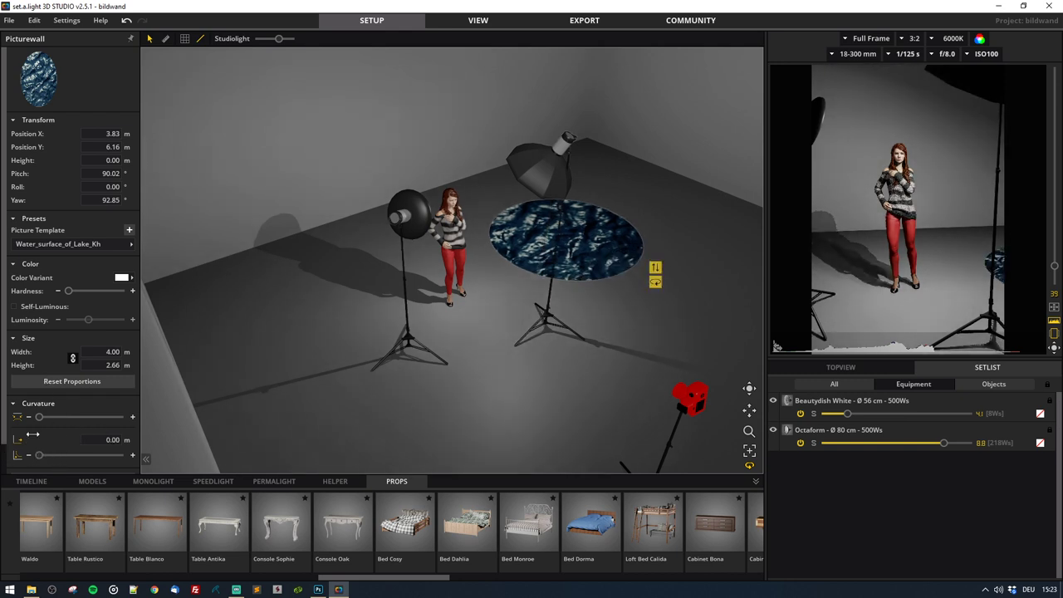
pyautogui.moveTo(609, 257); pyautogui.dragTo(485, 308)
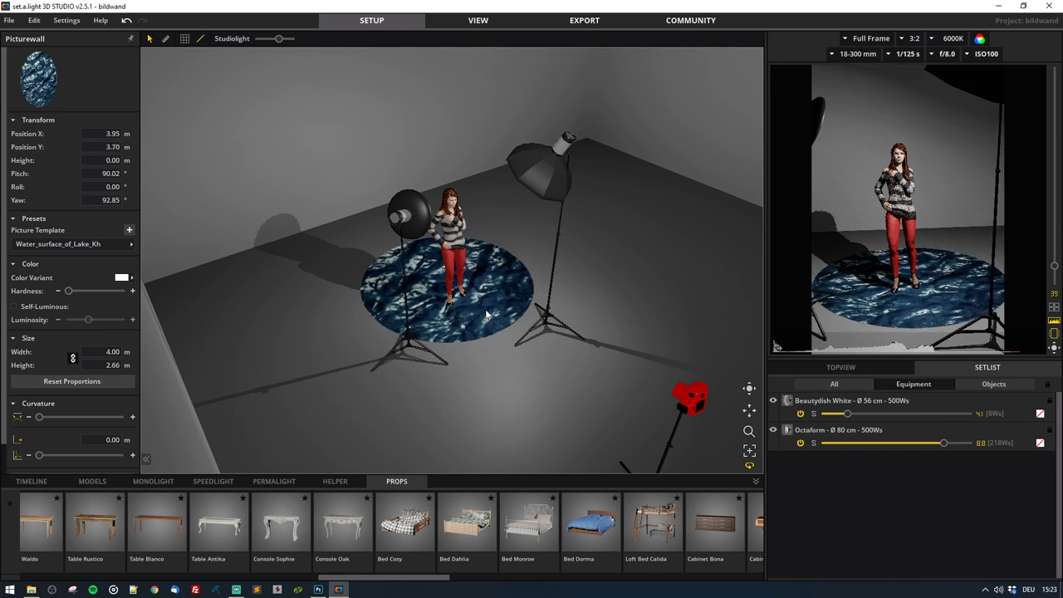
pyautogui.scroll(2, 523, 319)
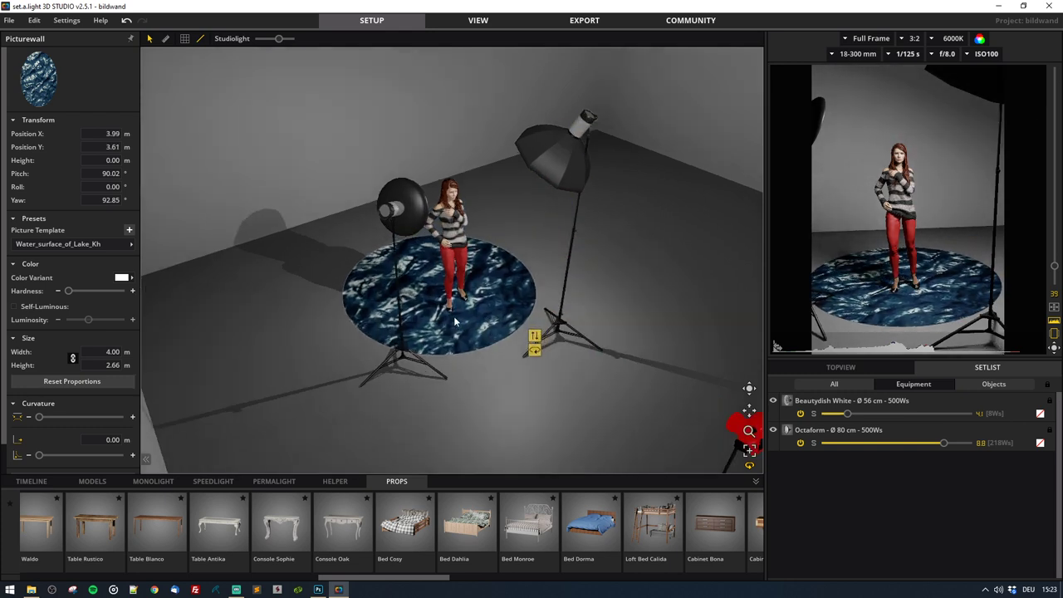
# Make the water picture self-luminous and raise it to a height of about 1.09 m around the model
pyautogui.click(14, 306)
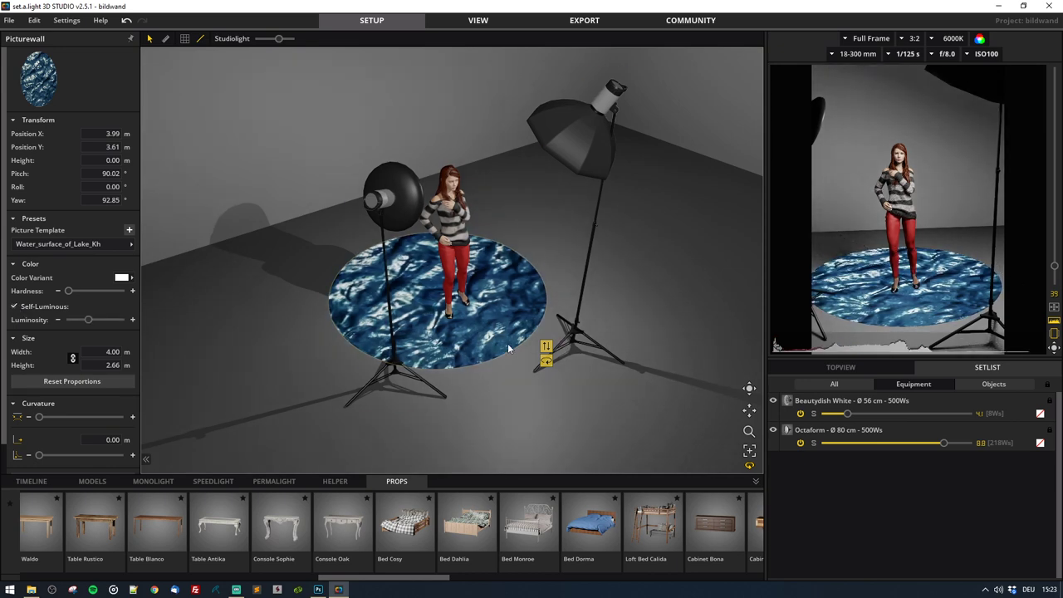
pyautogui.moveTo(546, 345); pyautogui.dragTo(536, 231)
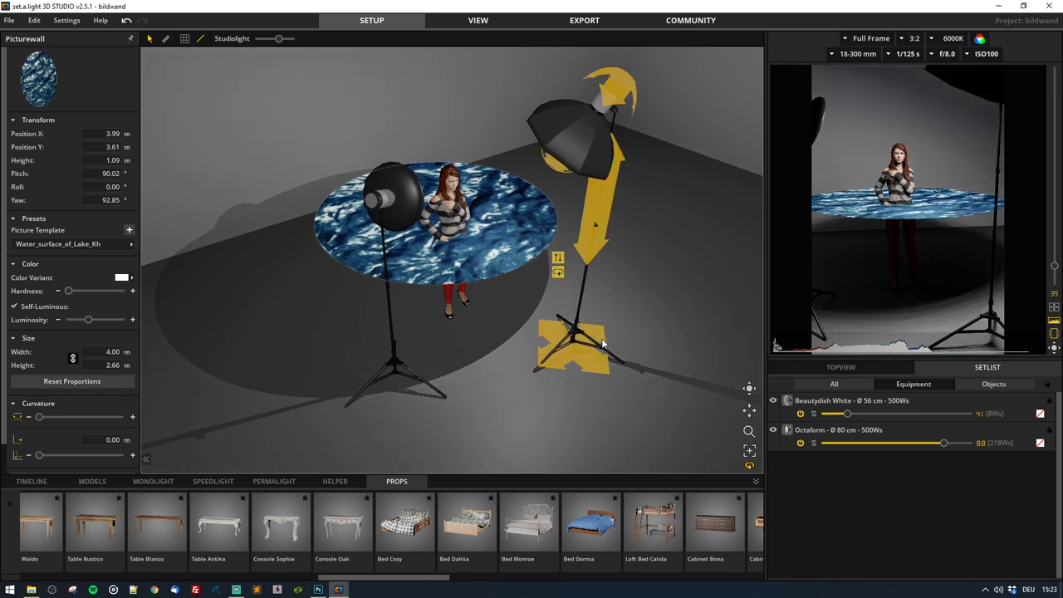
# Move the camera to about X 3.25 m, Y 3.73 m with pitch 8.55° and yaw 83.11°, and show its image in the main view
pyautogui.scroll(-5, 613, 416)
pyautogui.moveTo(579, 430); pyautogui.dragTo(519, 330)
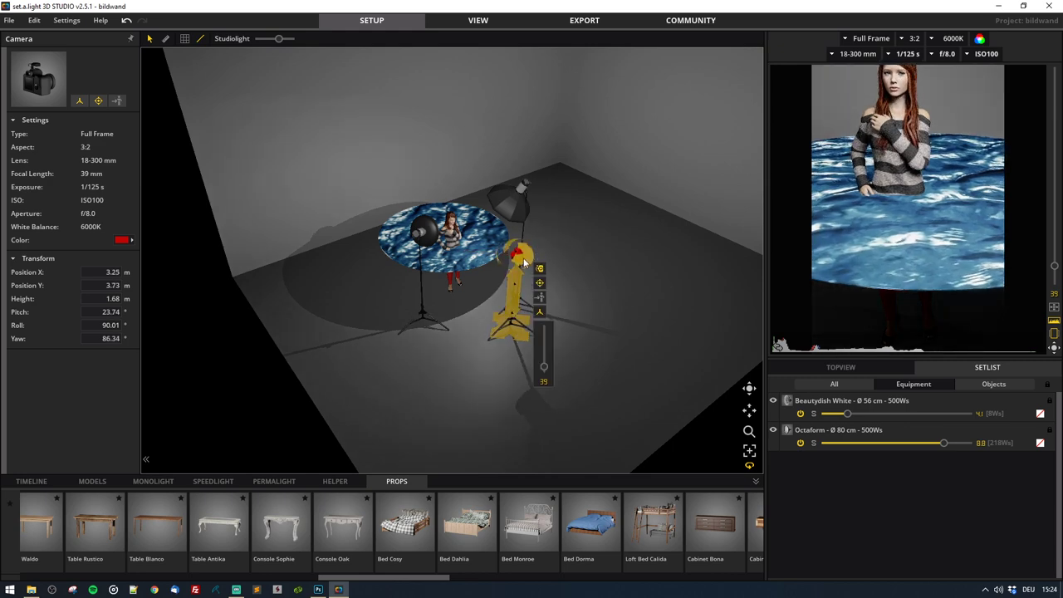
pyautogui.moveTo(522, 257); pyautogui.dragTo(551, 467)
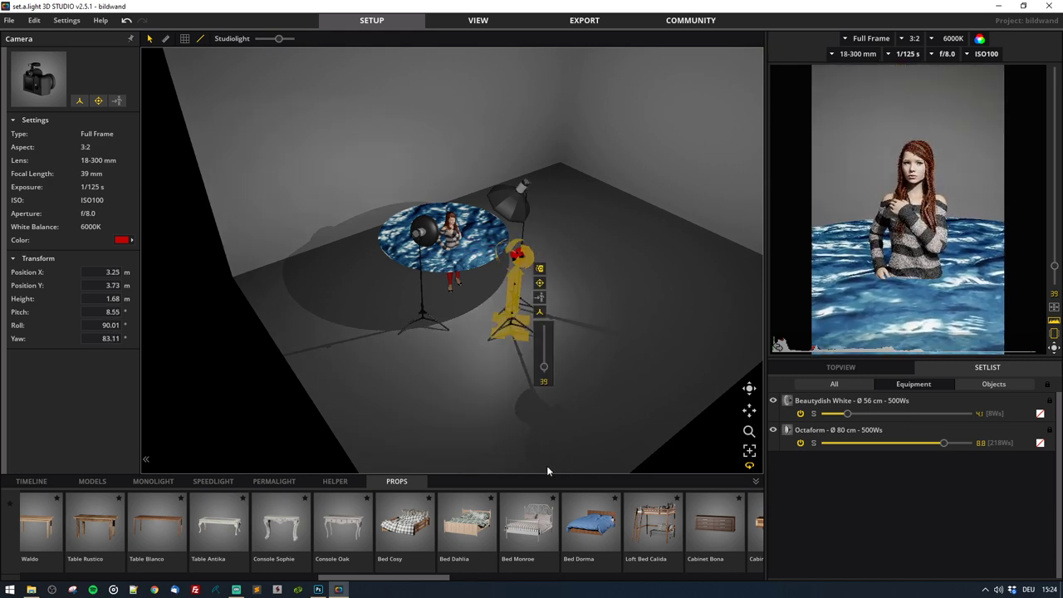
pyautogui.moveTo(909, 257)
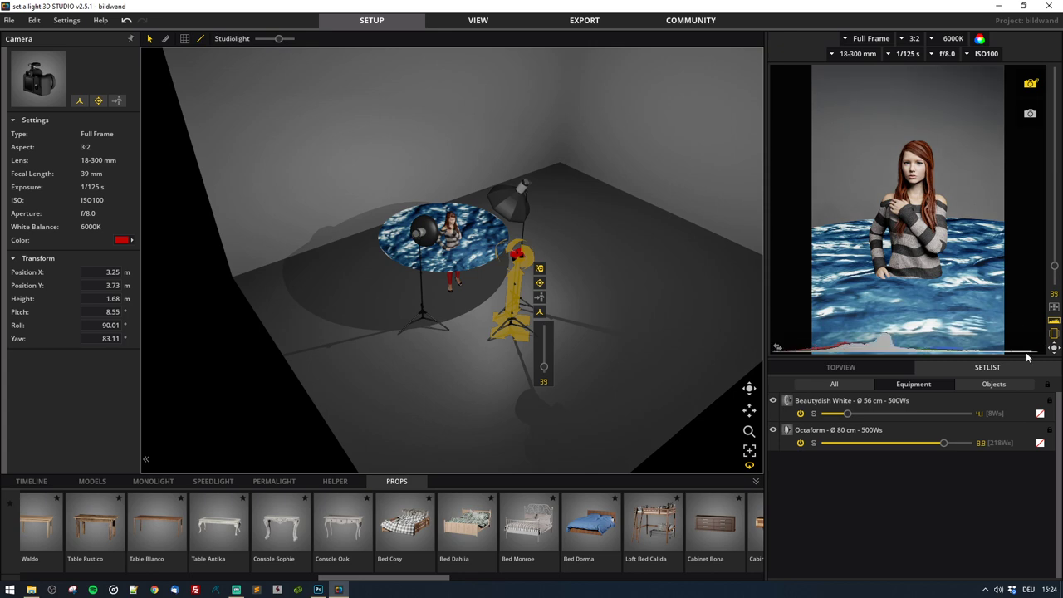
pyautogui.click(777, 347)
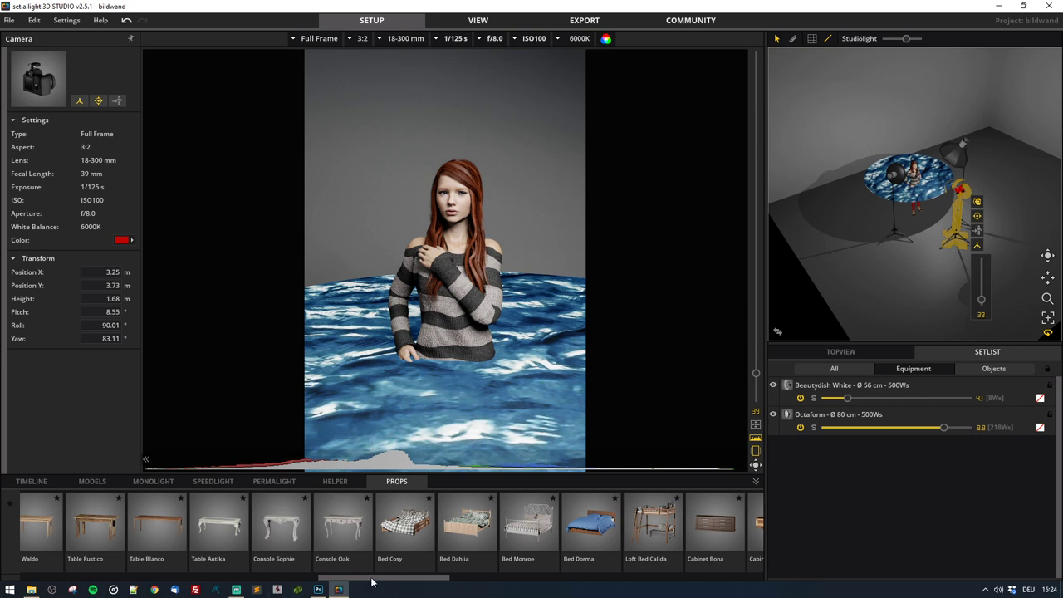
# Return to the start of the props library and select the Picturewall prop
pyautogui.moveTo(370, 578); pyautogui.dragTo(44, 575)
pyautogui.click(61, 536)
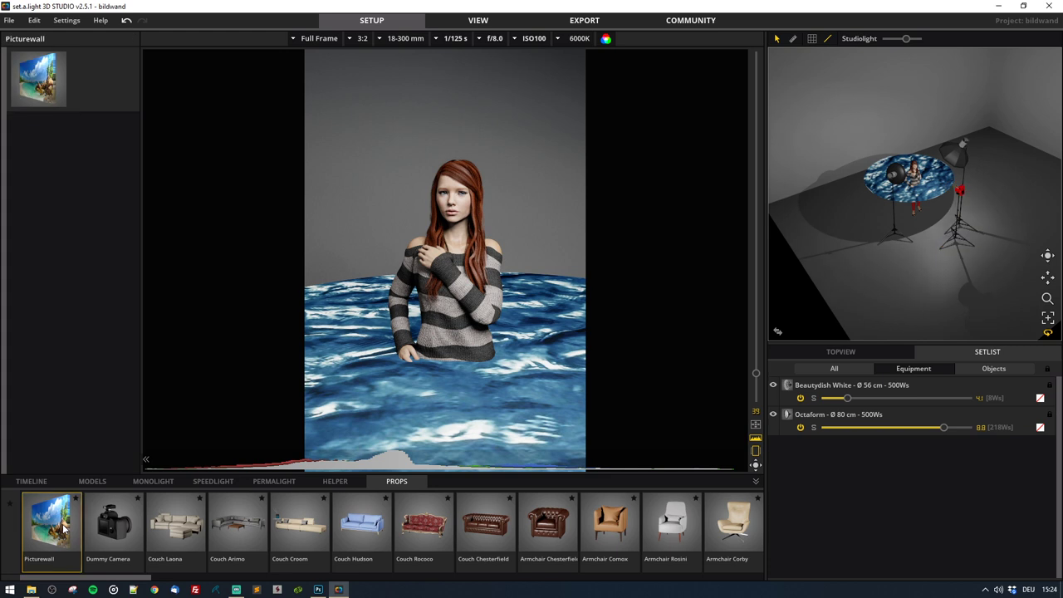